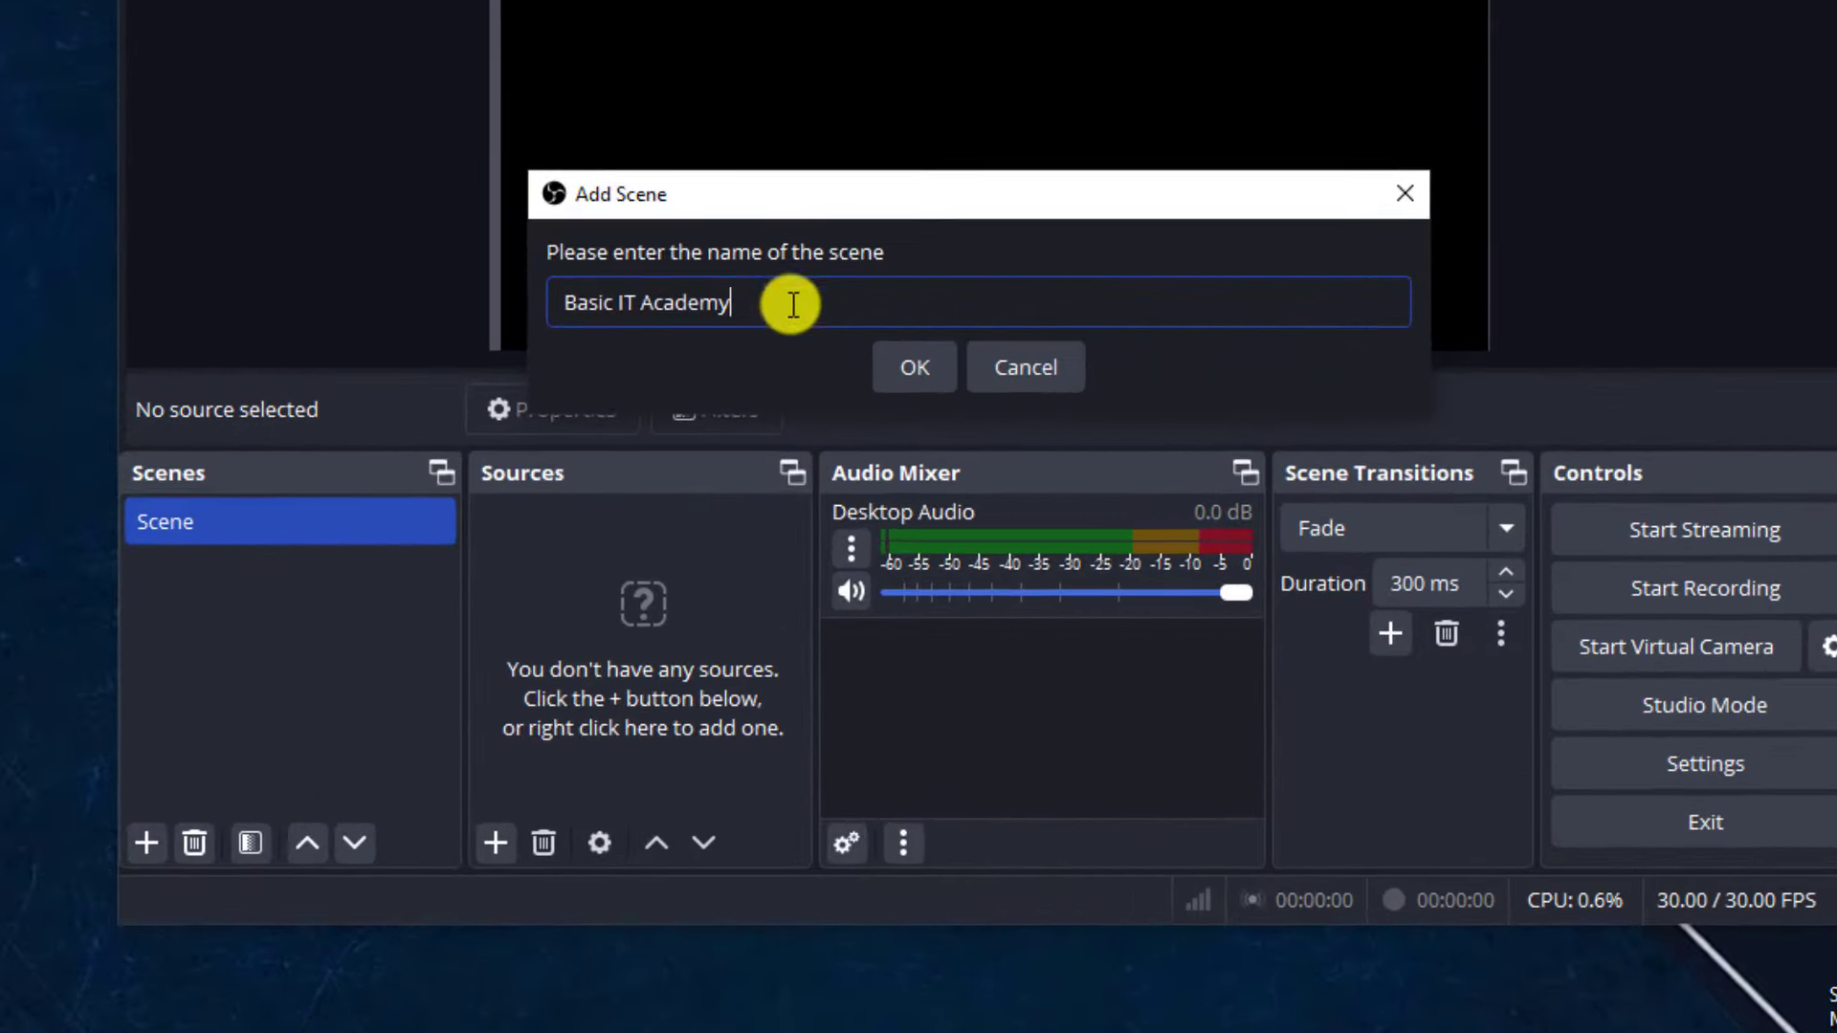
# - Create the Basic IT Academy scene and add a new Display Capture source of the primary monitor, keeping its default properties
pyautogui.click(916, 369)
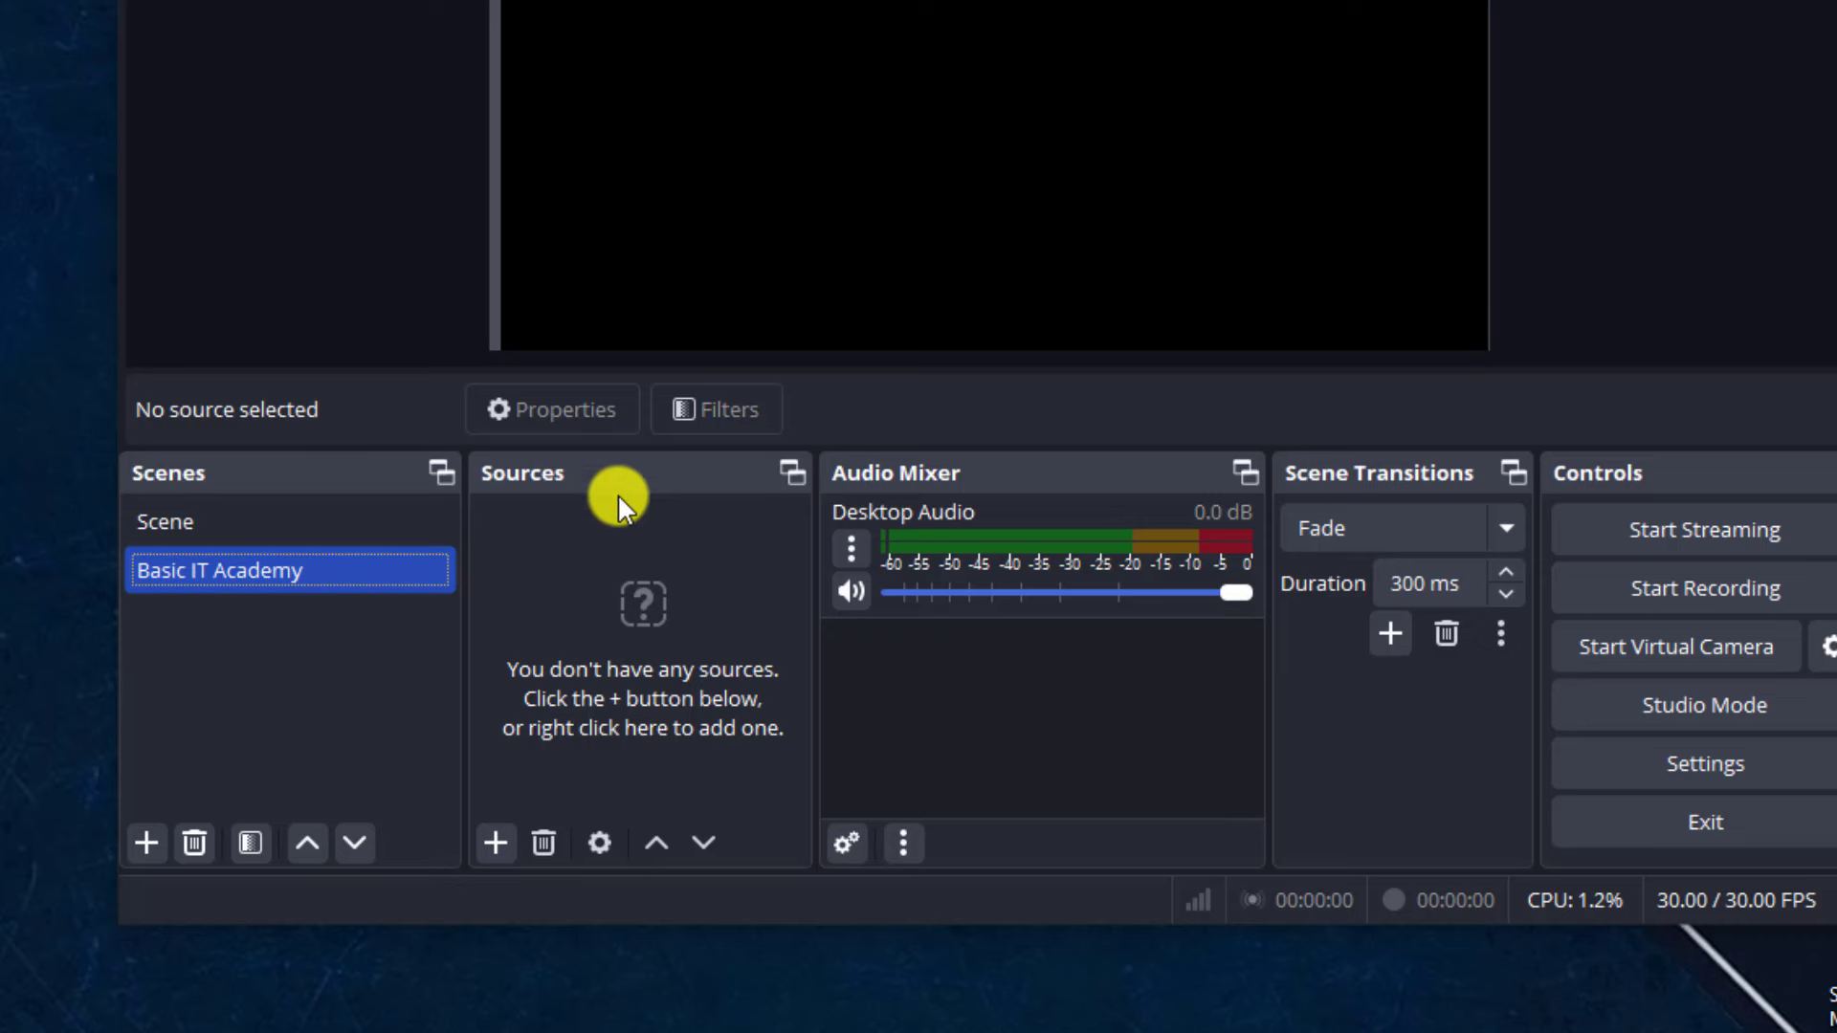
pyautogui.click(496, 842)
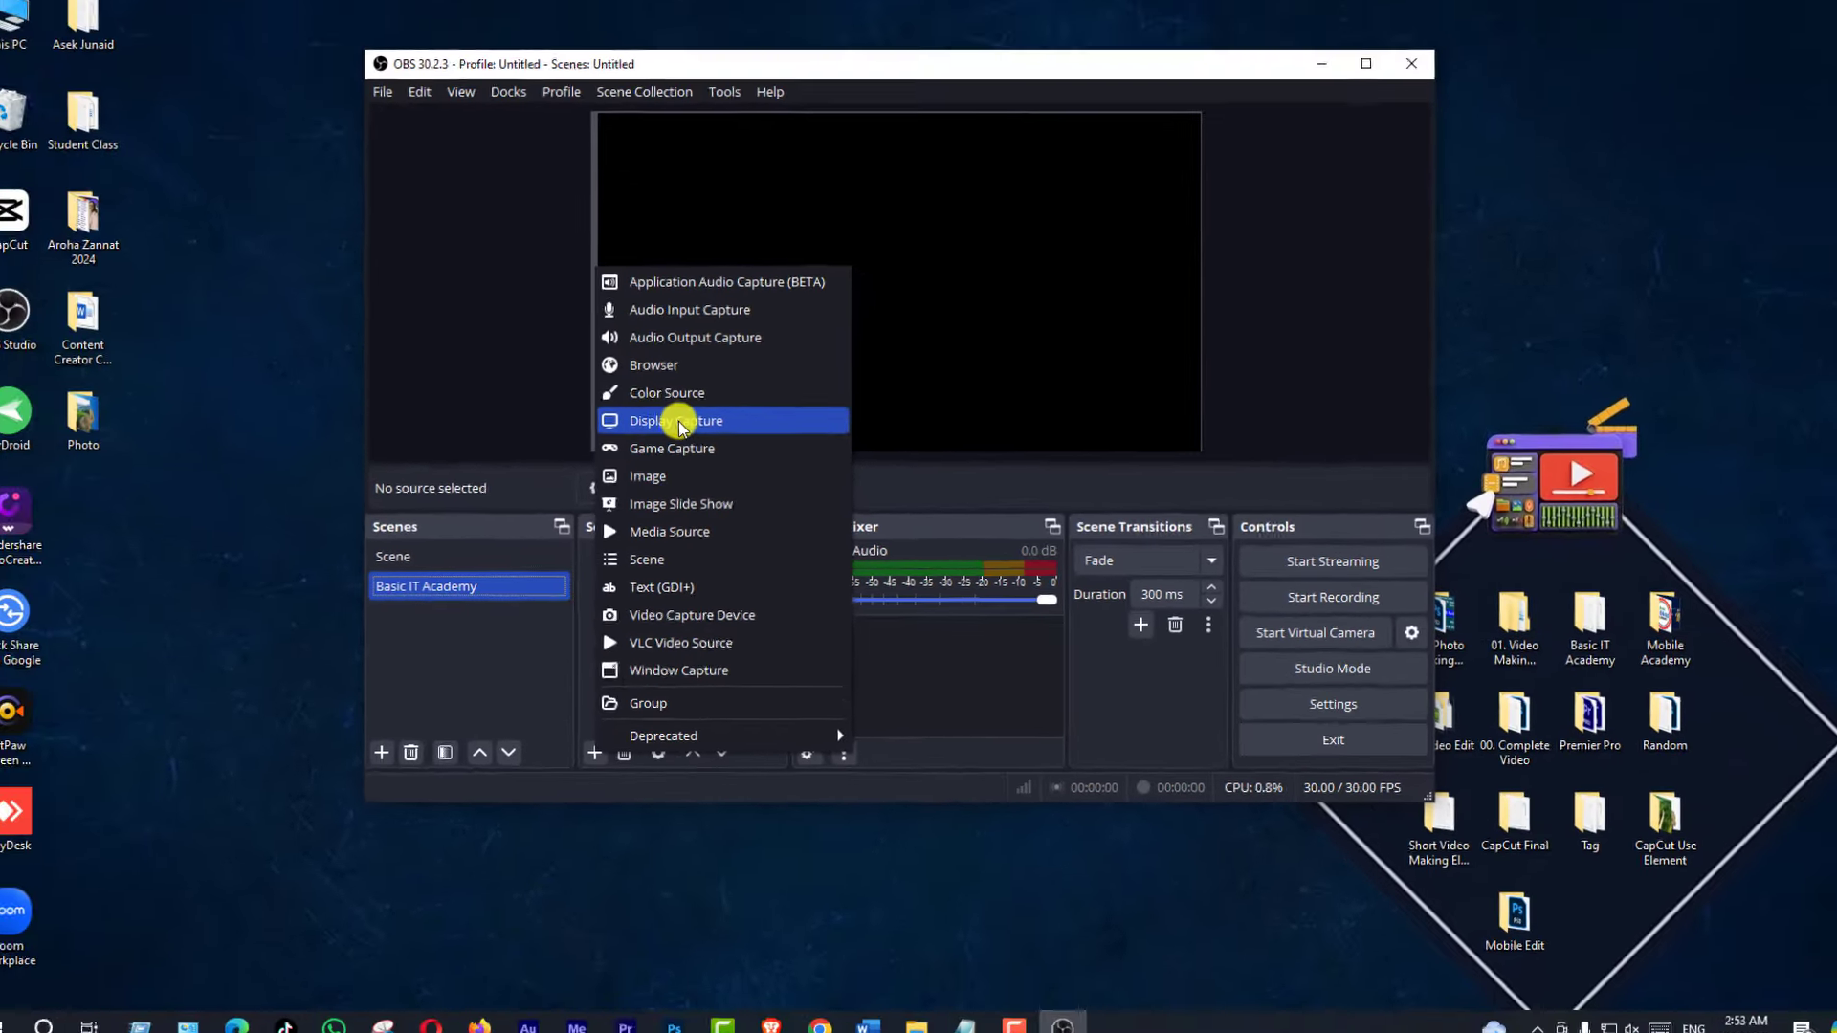
pyautogui.click(679, 421)
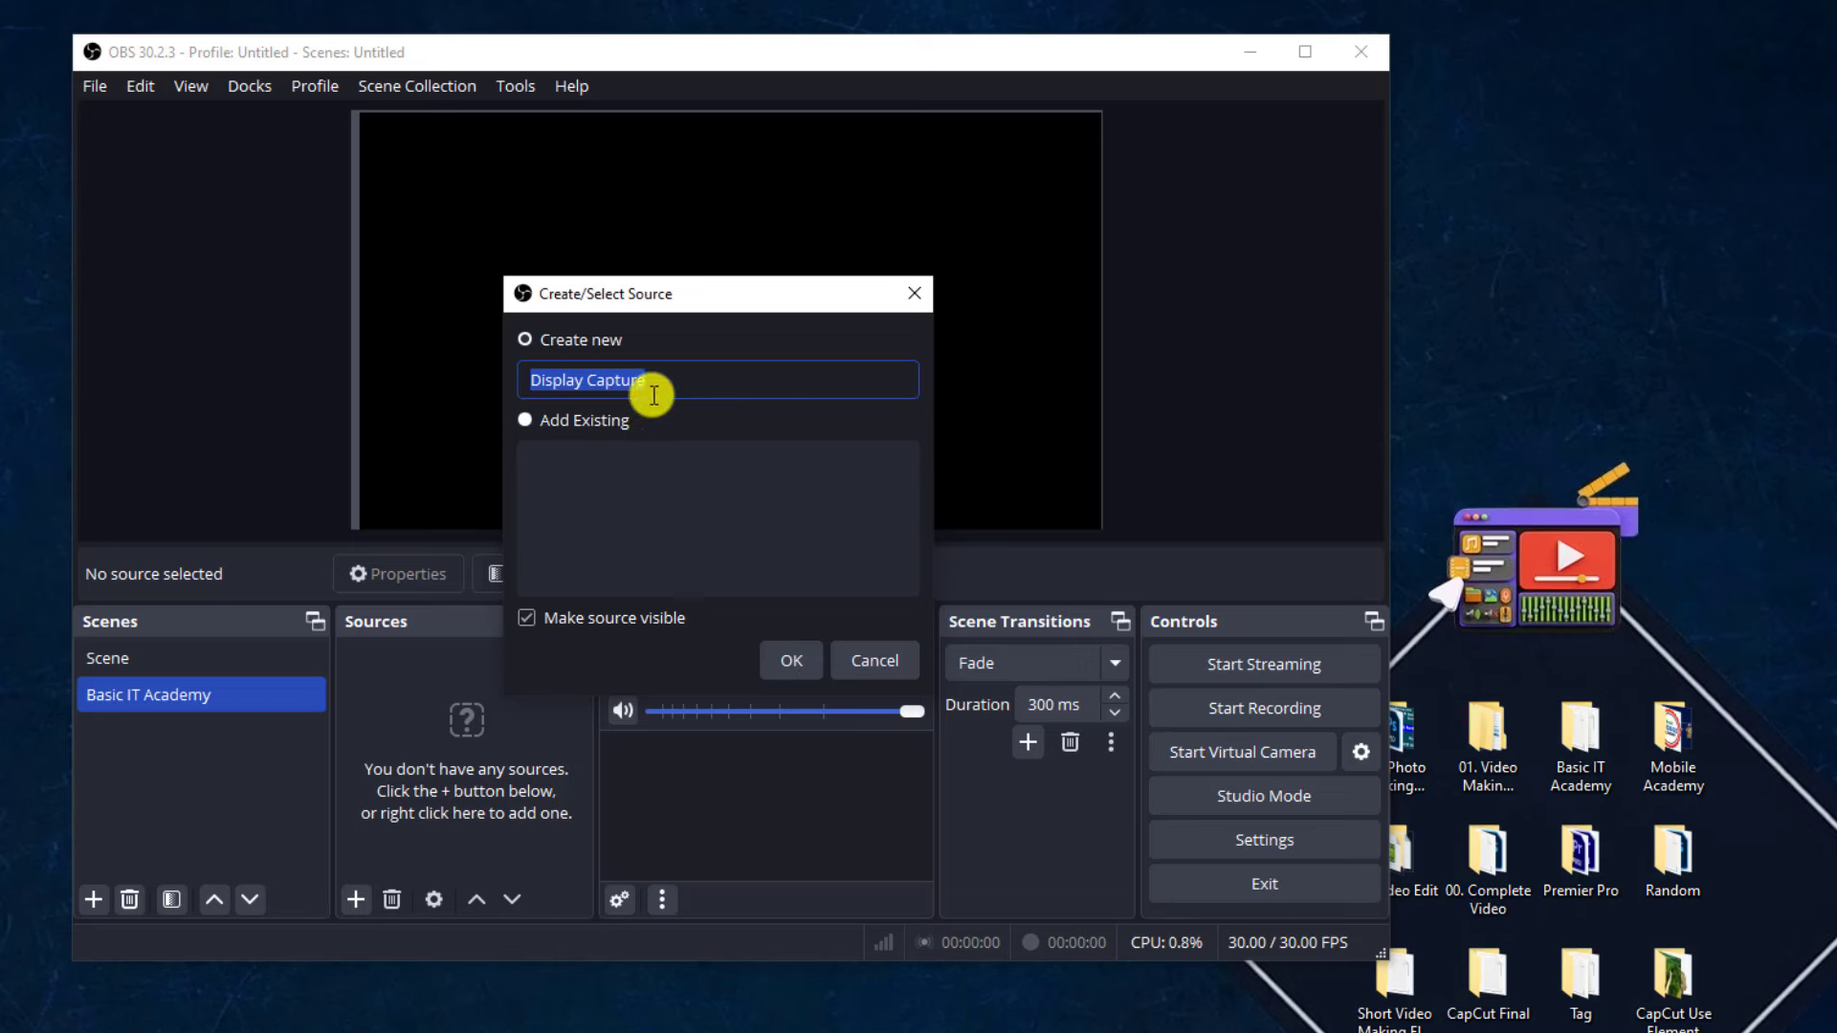
pyautogui.click(785, 658)
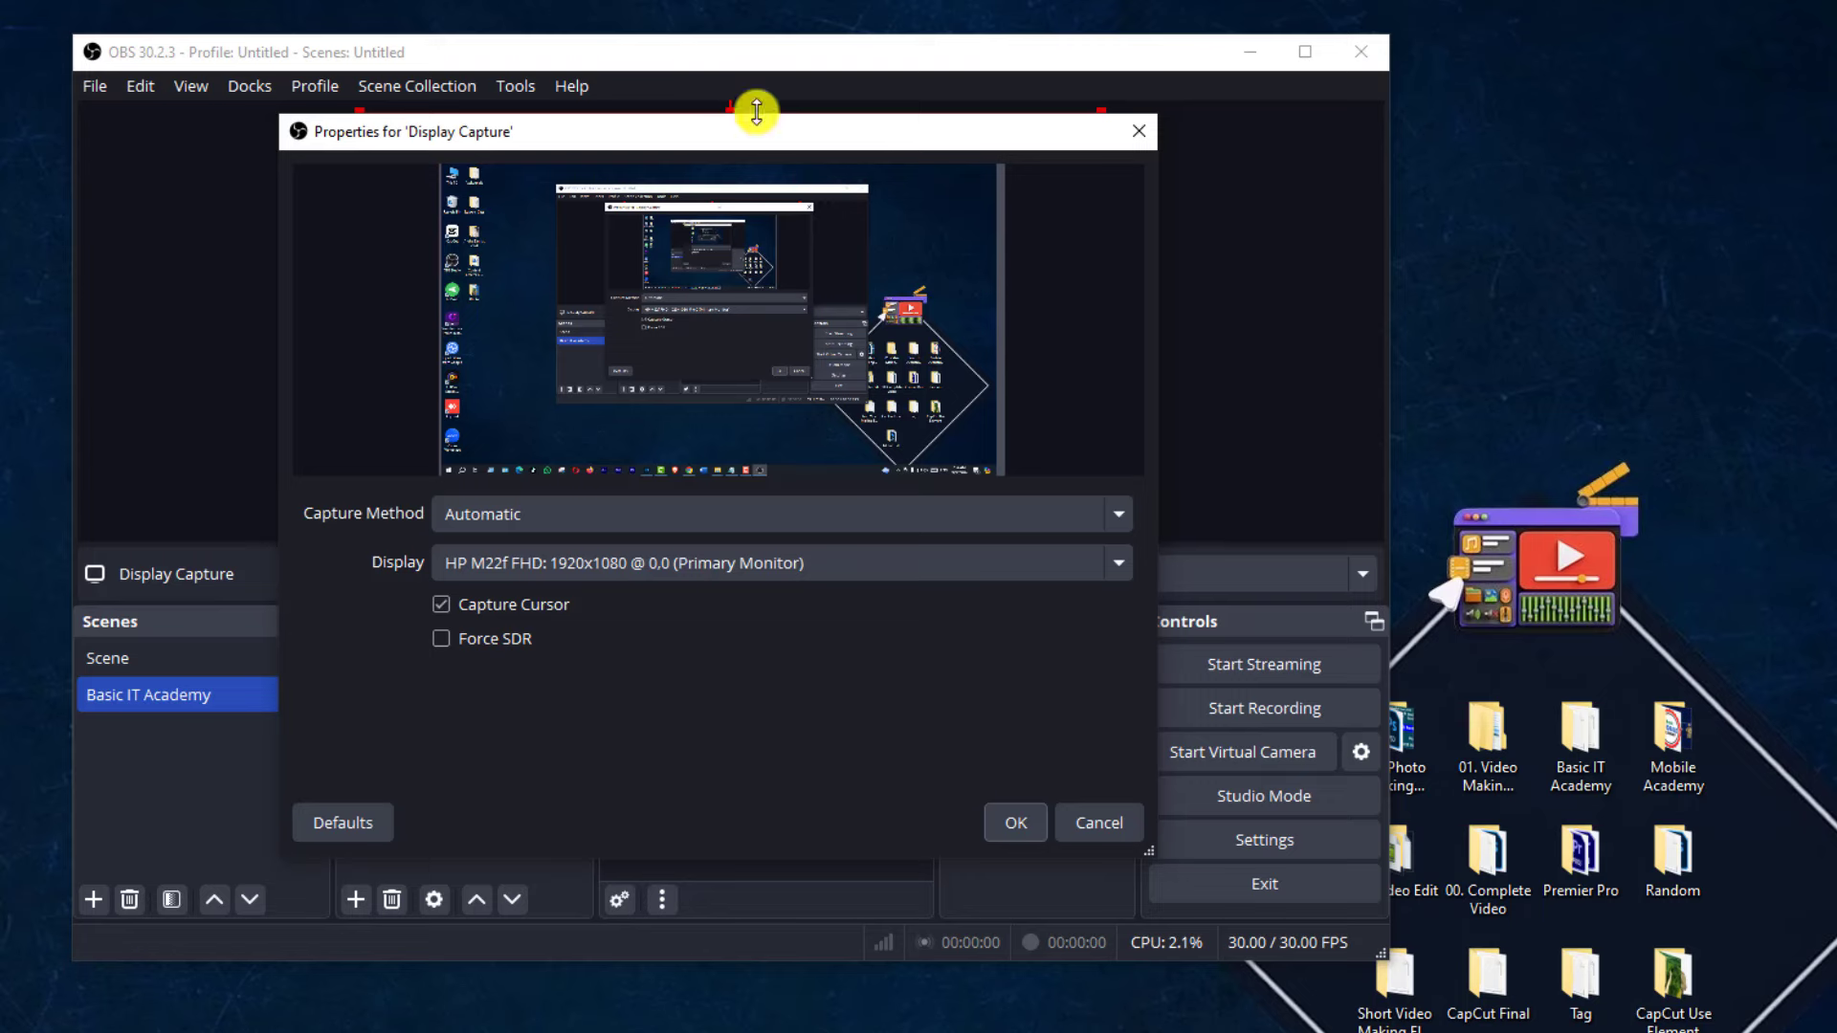
pyautogui.moveTo(749, 131); pyautogui.dragTo(796, 159)
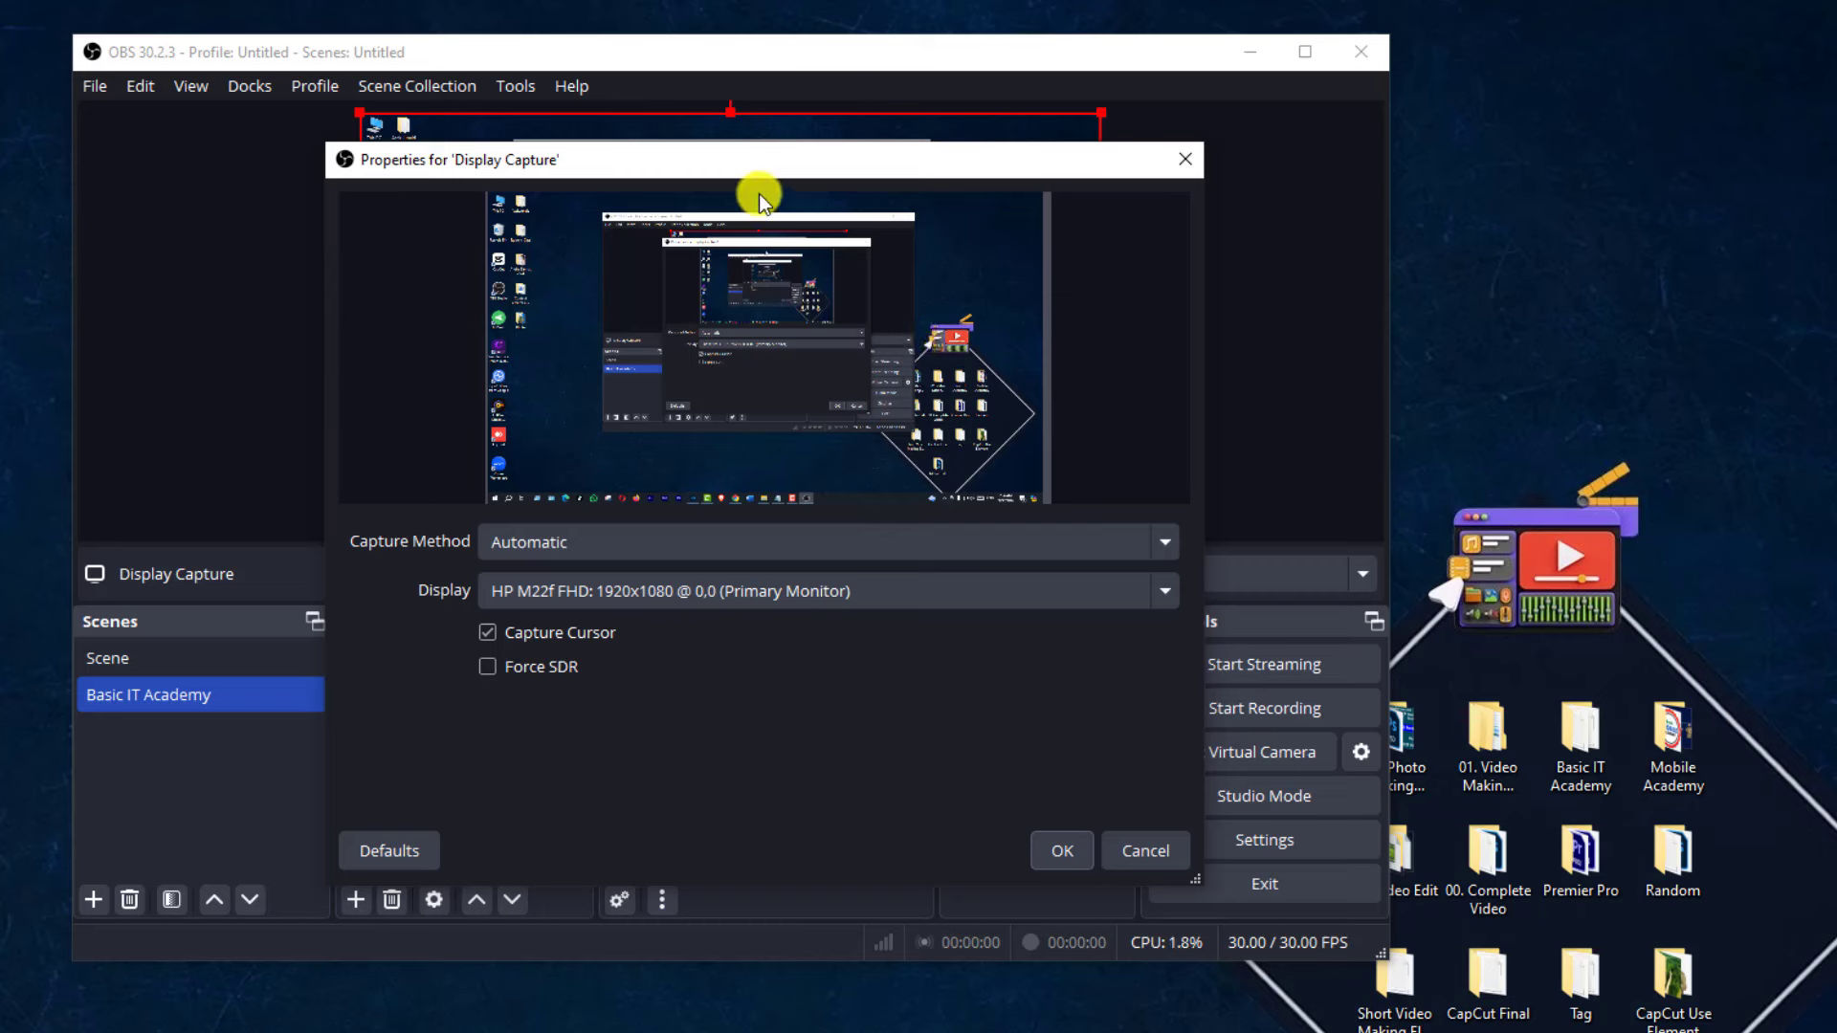
pyautogui.click(1064, 848)
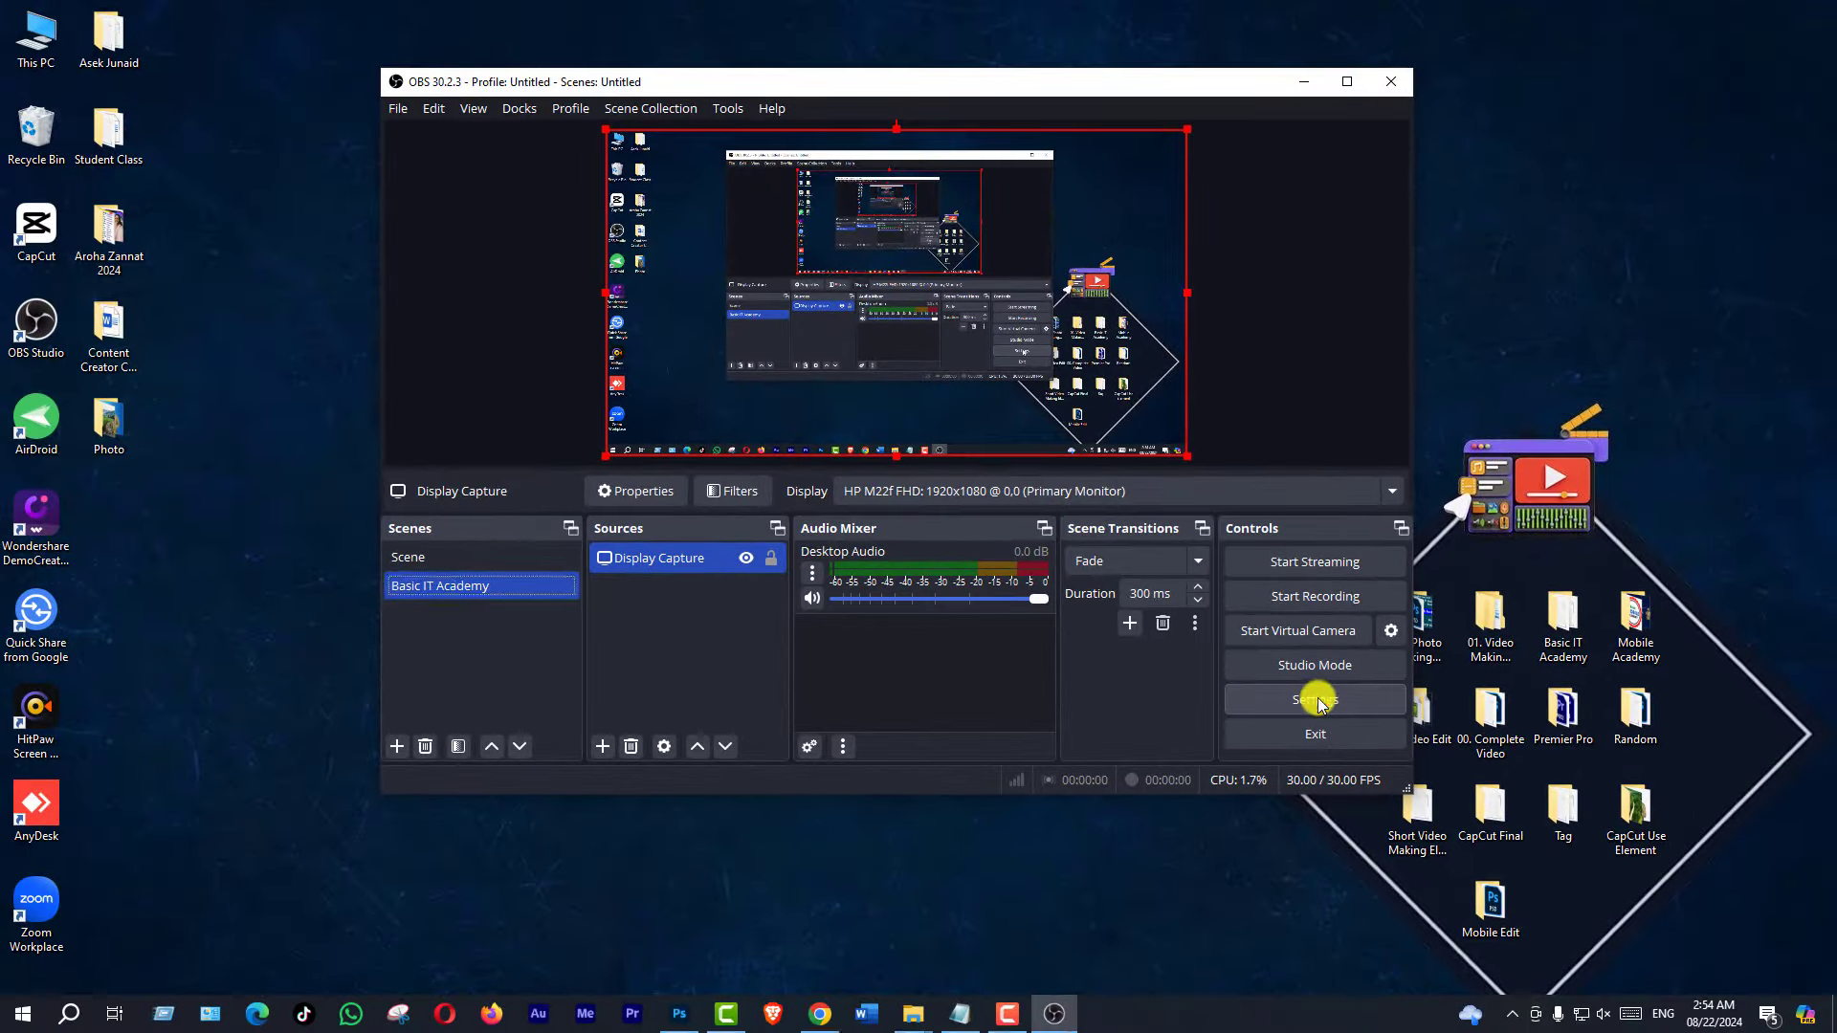
# - Open the settings and look over the Stream, Appearance and General pages, finishing on the Output page
pyautogui.click(1389, 708)
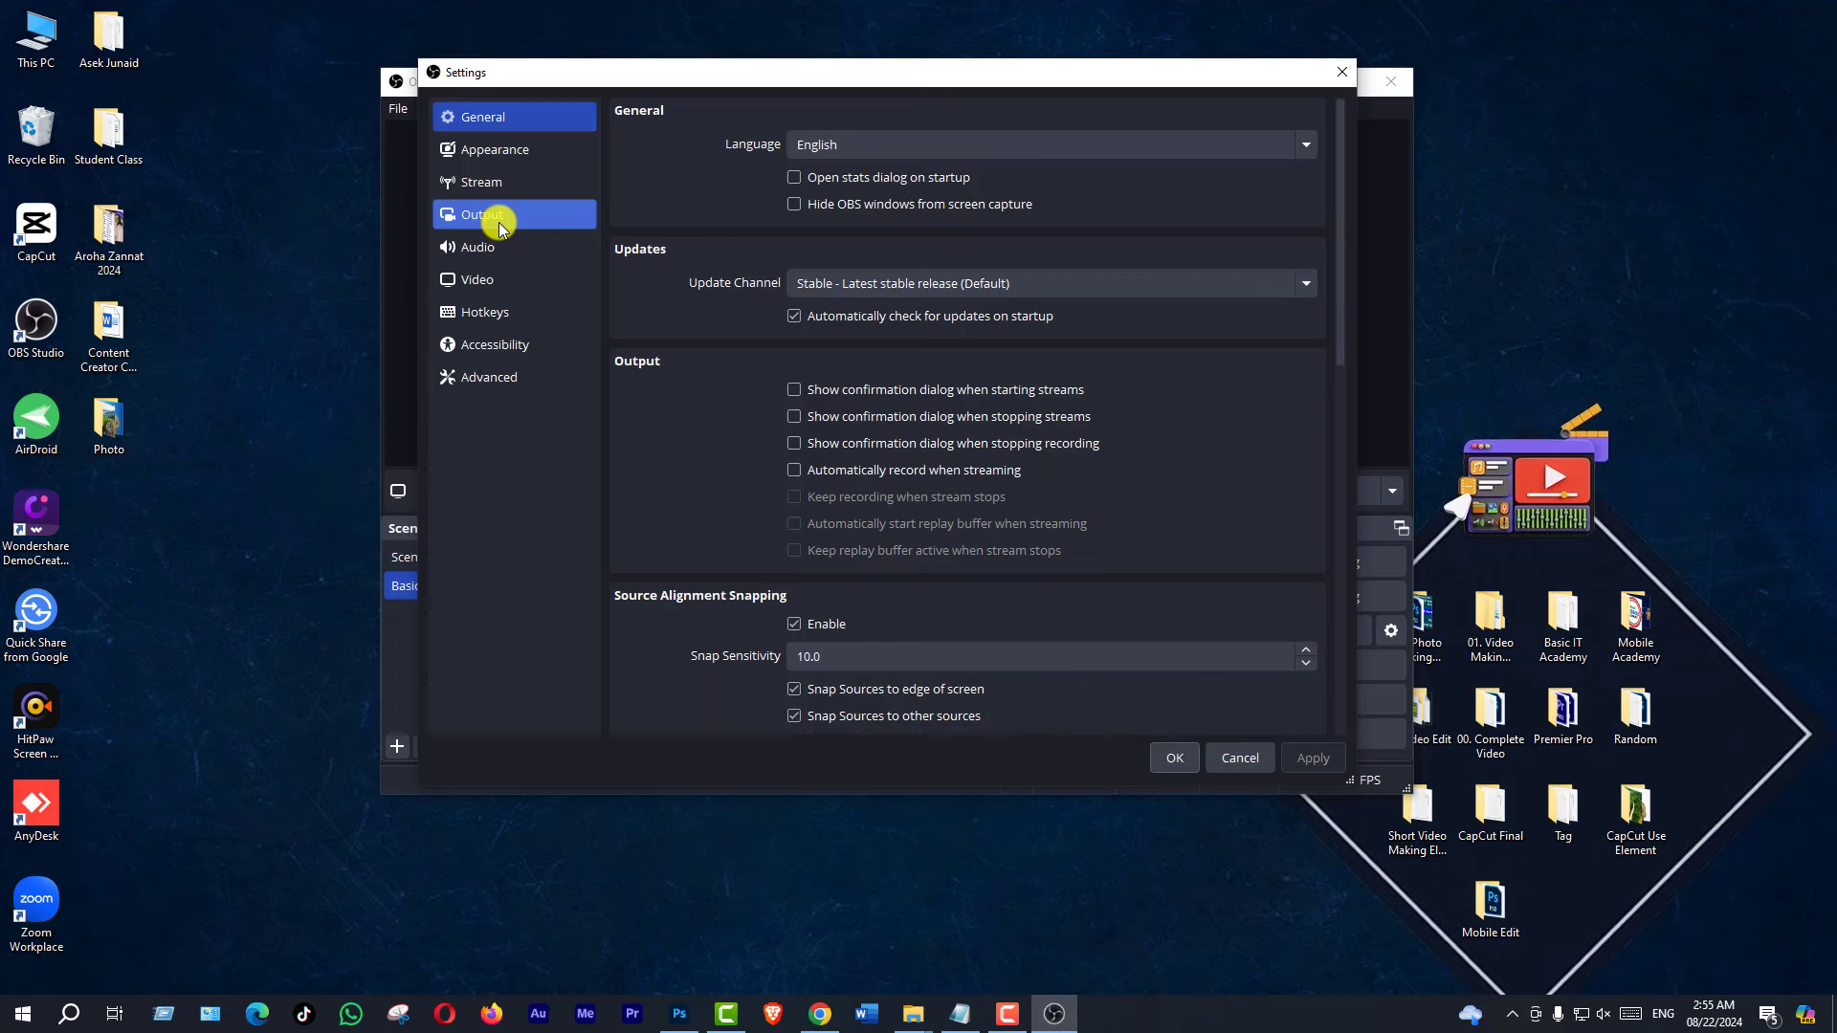
pyautogui.click(498, 222)
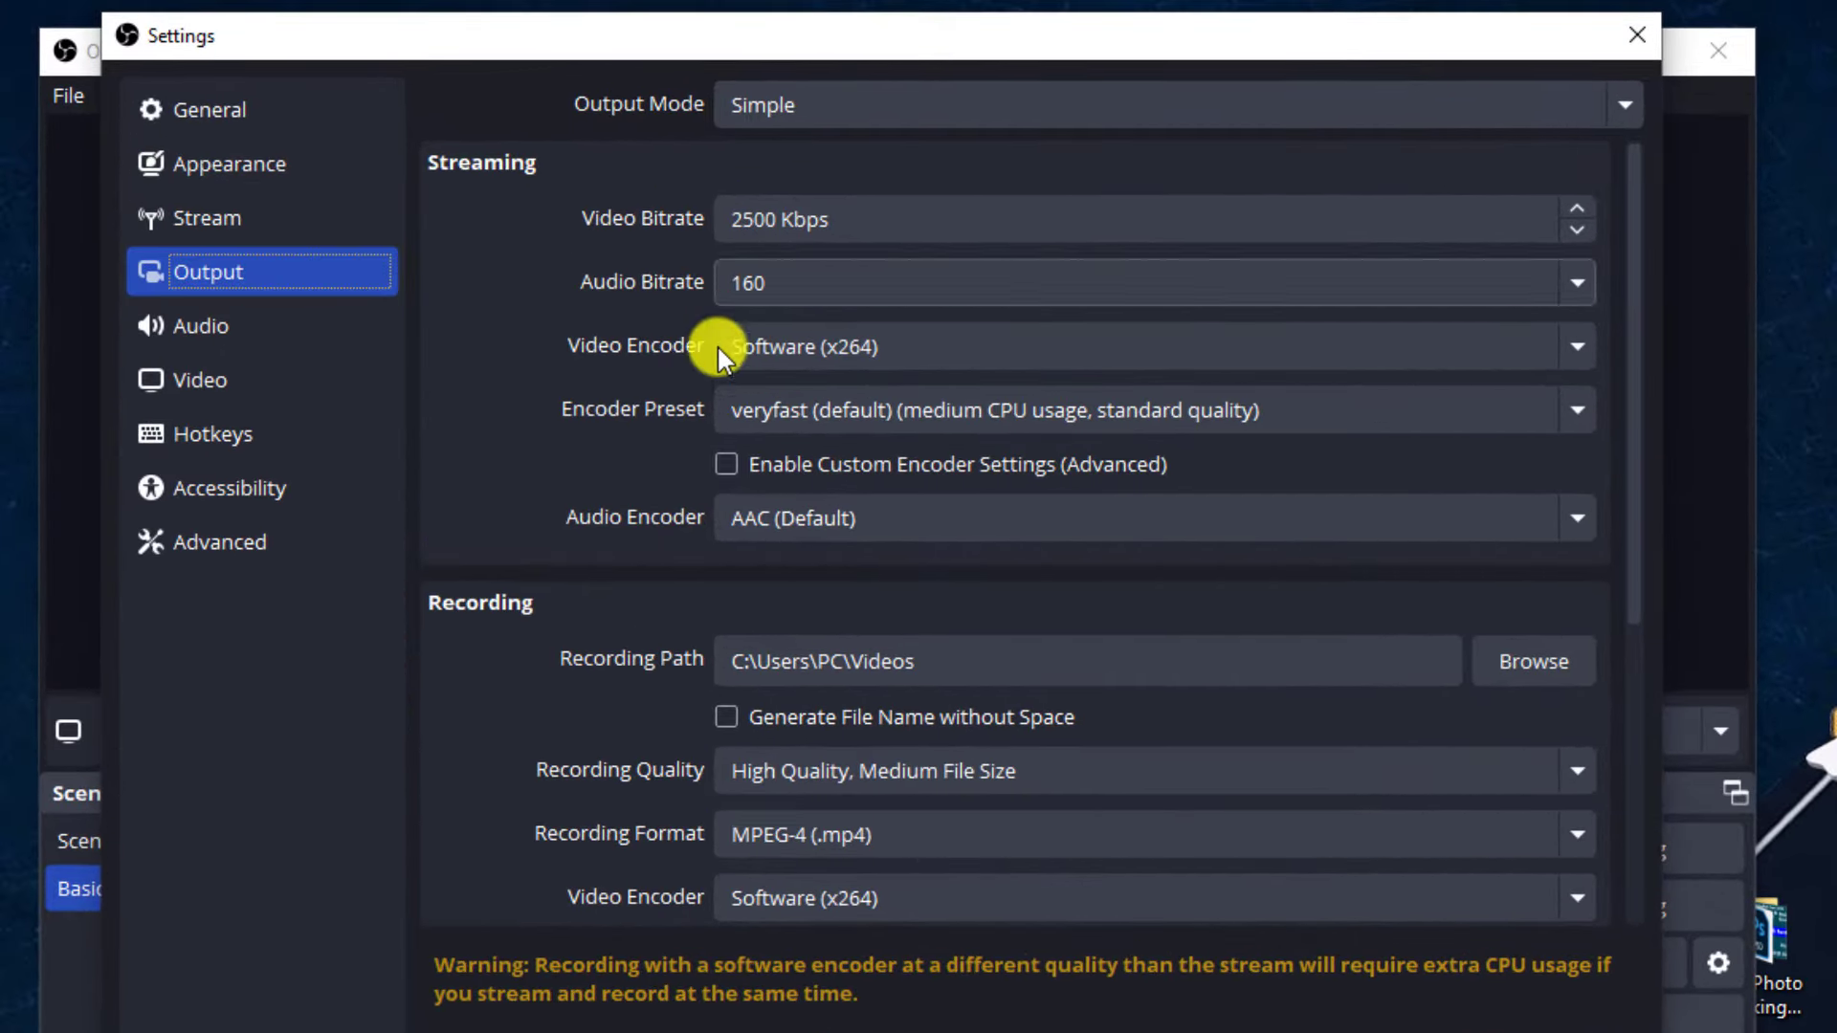
pyautogui.click(273, 220)
pyautogui.click(253, 145)
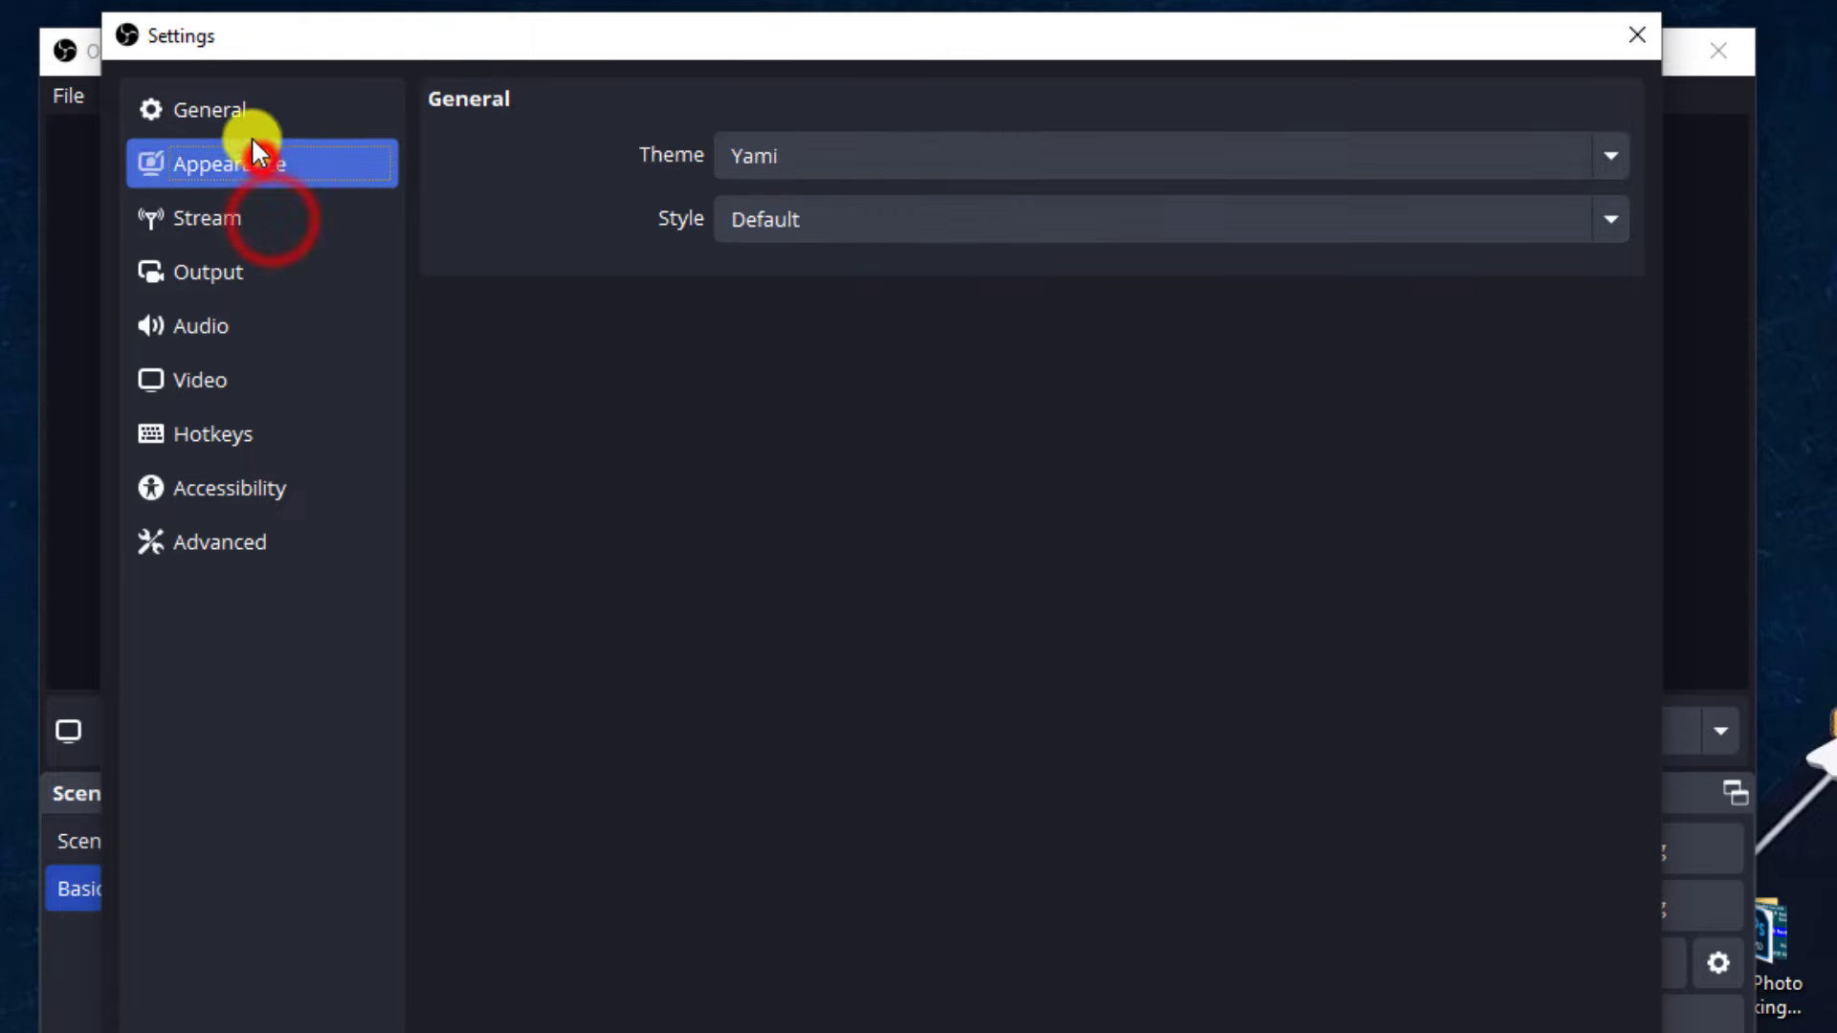
pyautogui.click(237, 105)
pyautogui.click(240, 270)
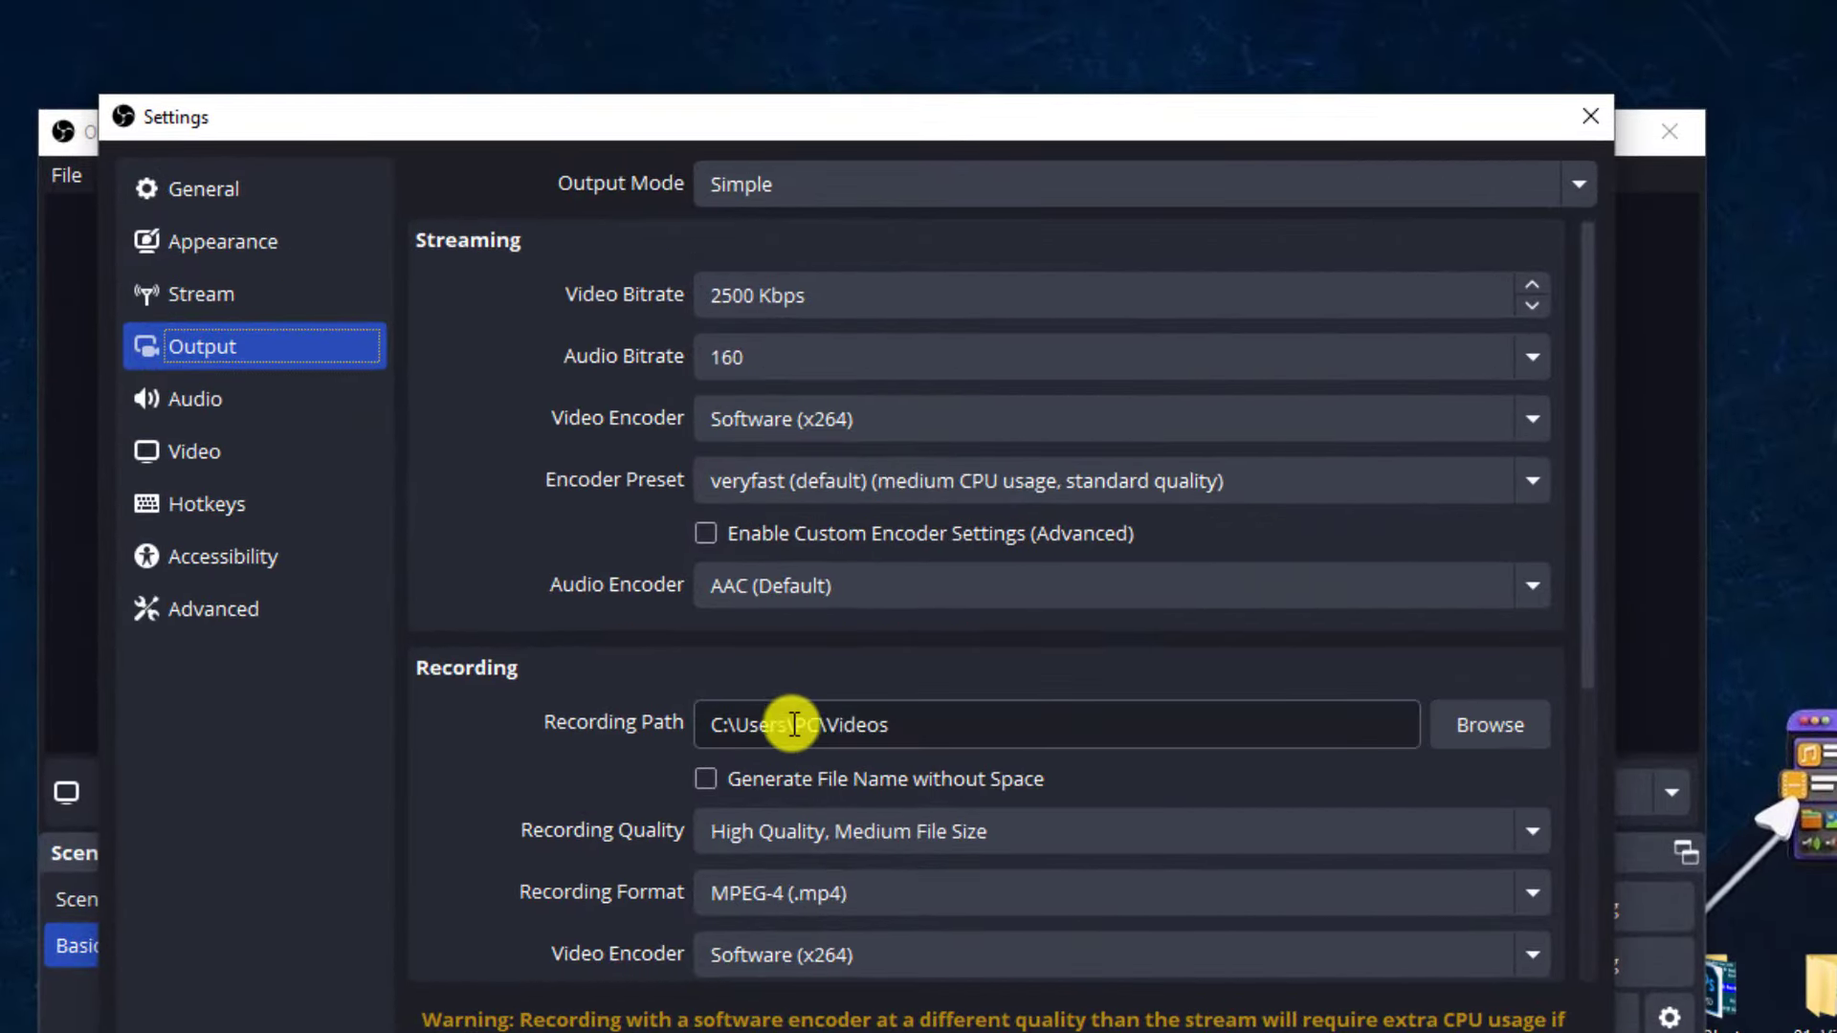
# - Browse the Desktop, Downloads and Pictures folders, and set the recording path to the Videos folder under This PC
pyautogui.click(1484, 723)
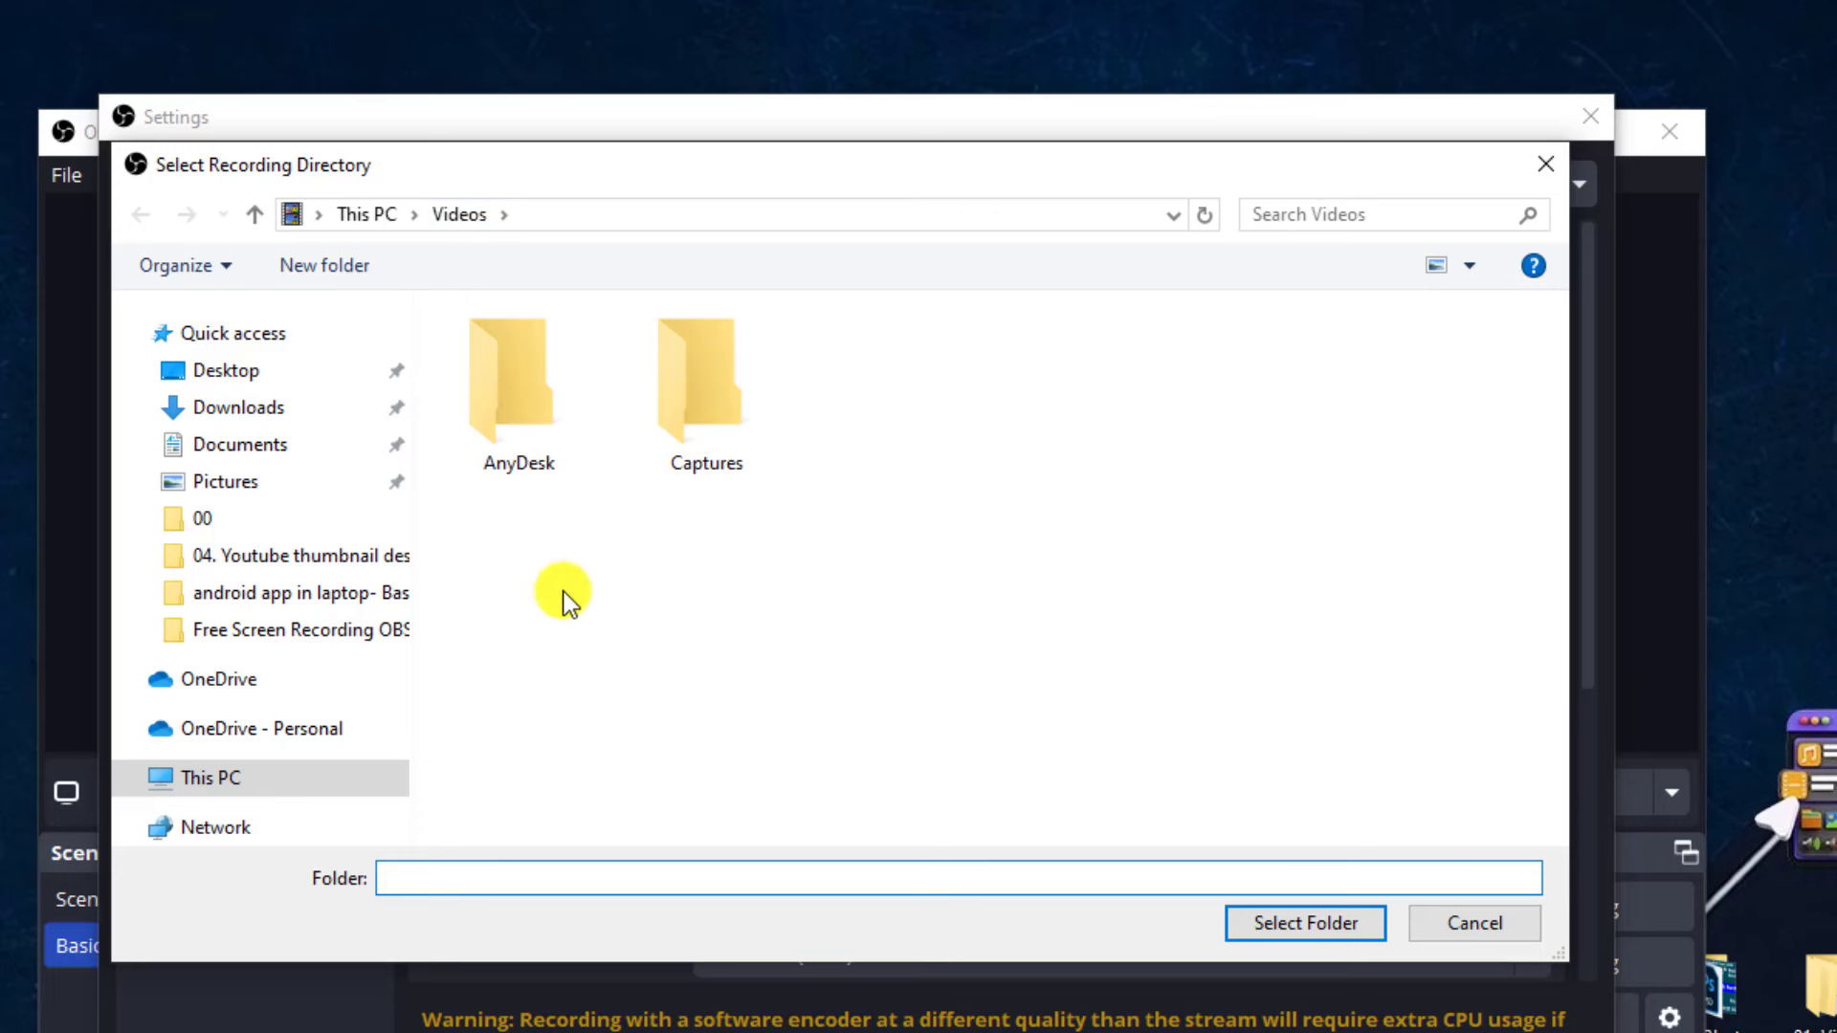
pyautogui.click(236, 373)
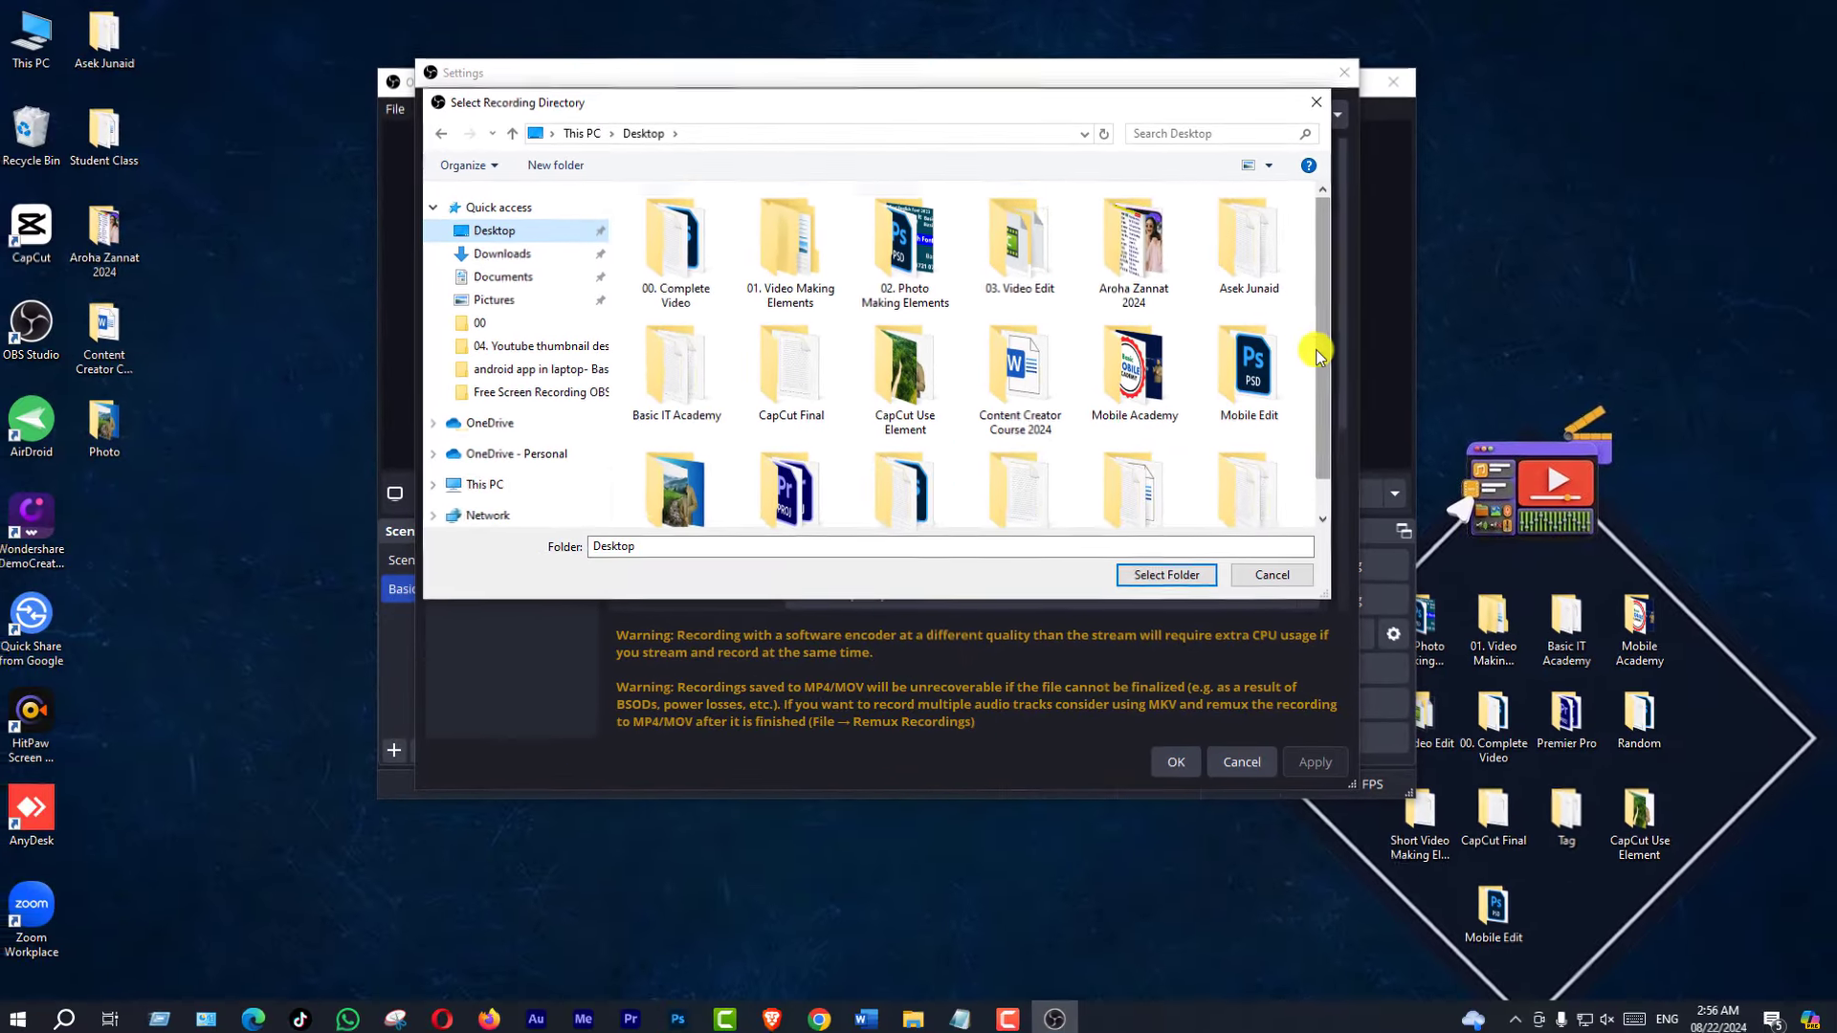
pyautogui.scroll(-1, 1442, 565)
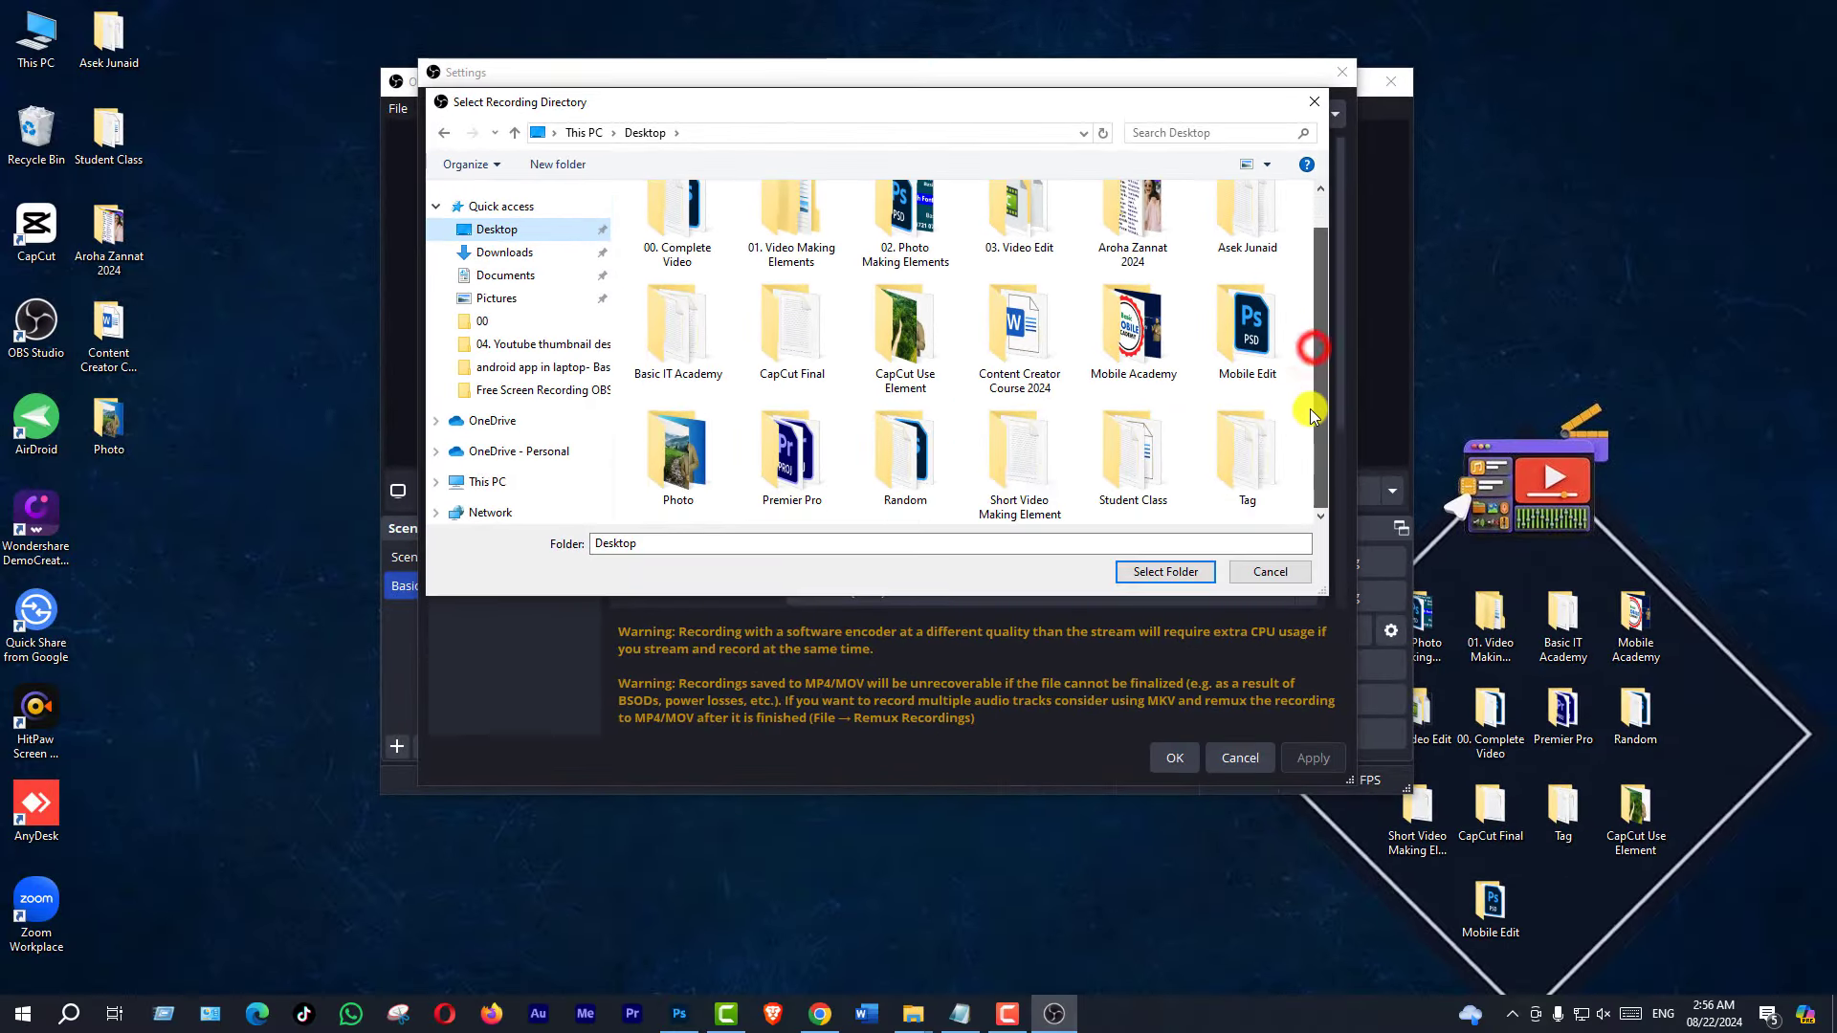
pyautogui.click(498, 251)
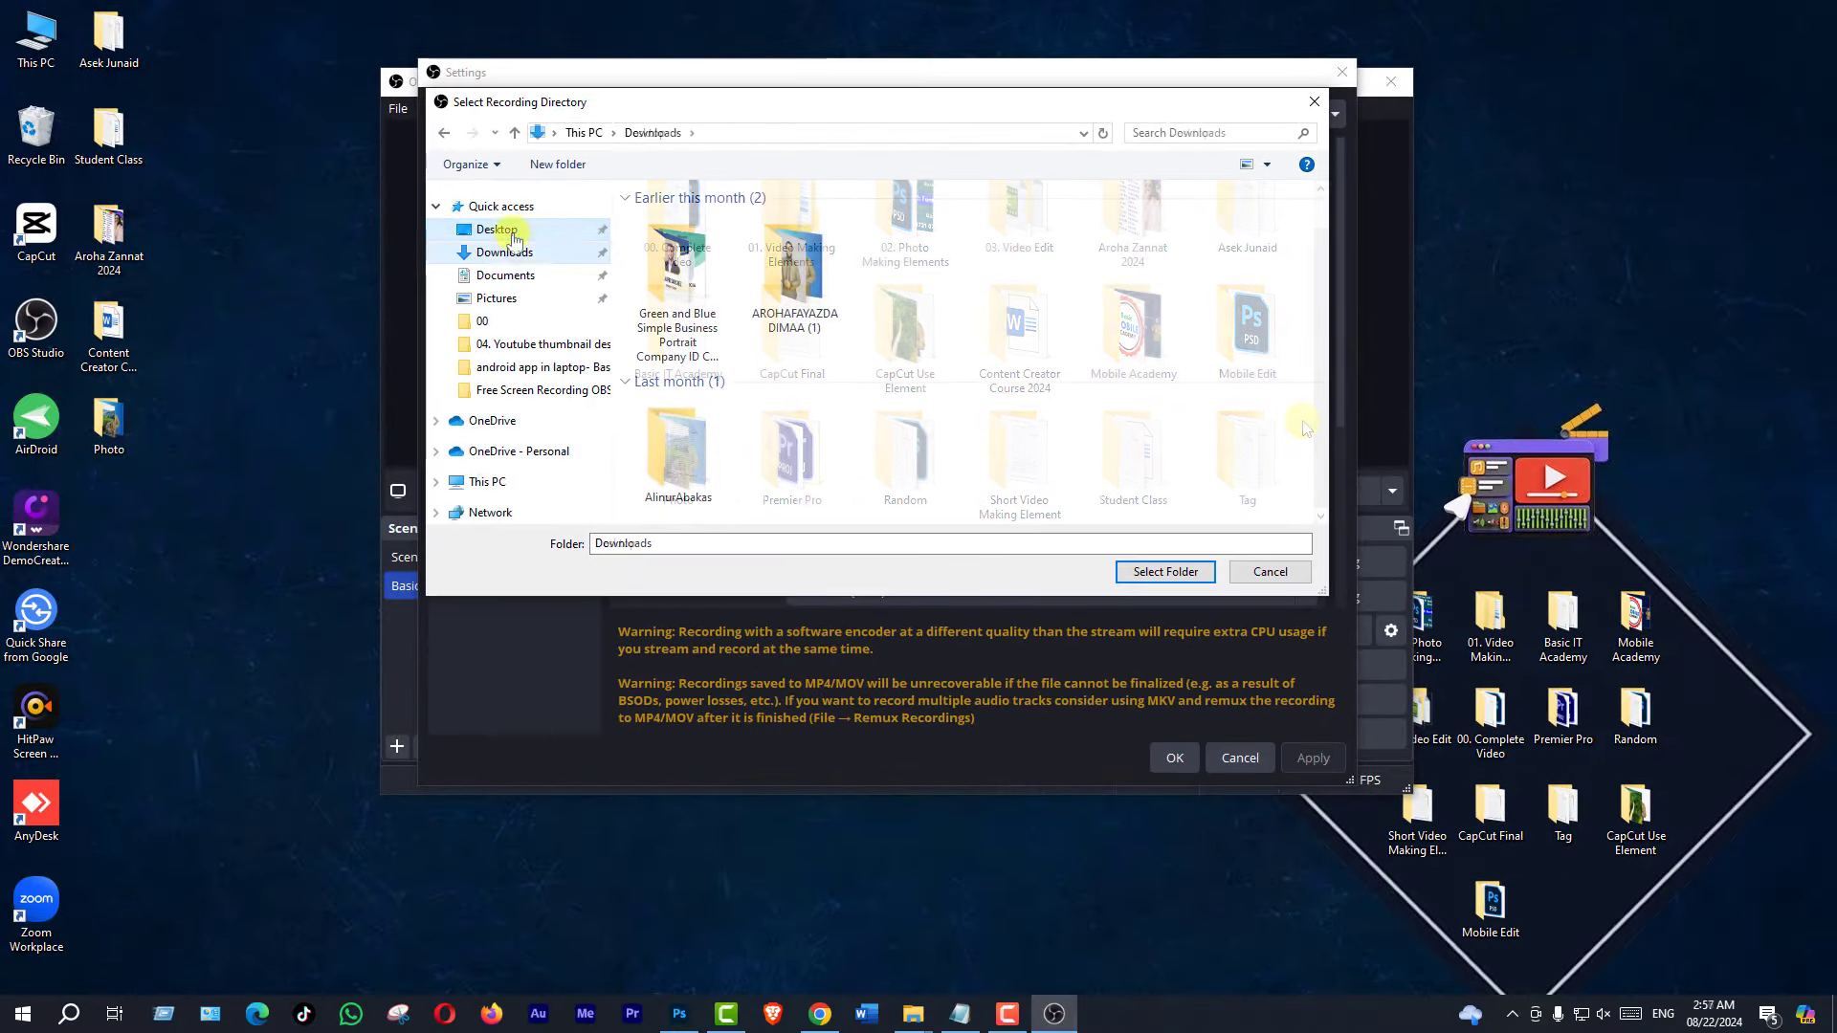
pyautogui.click(496, 298)
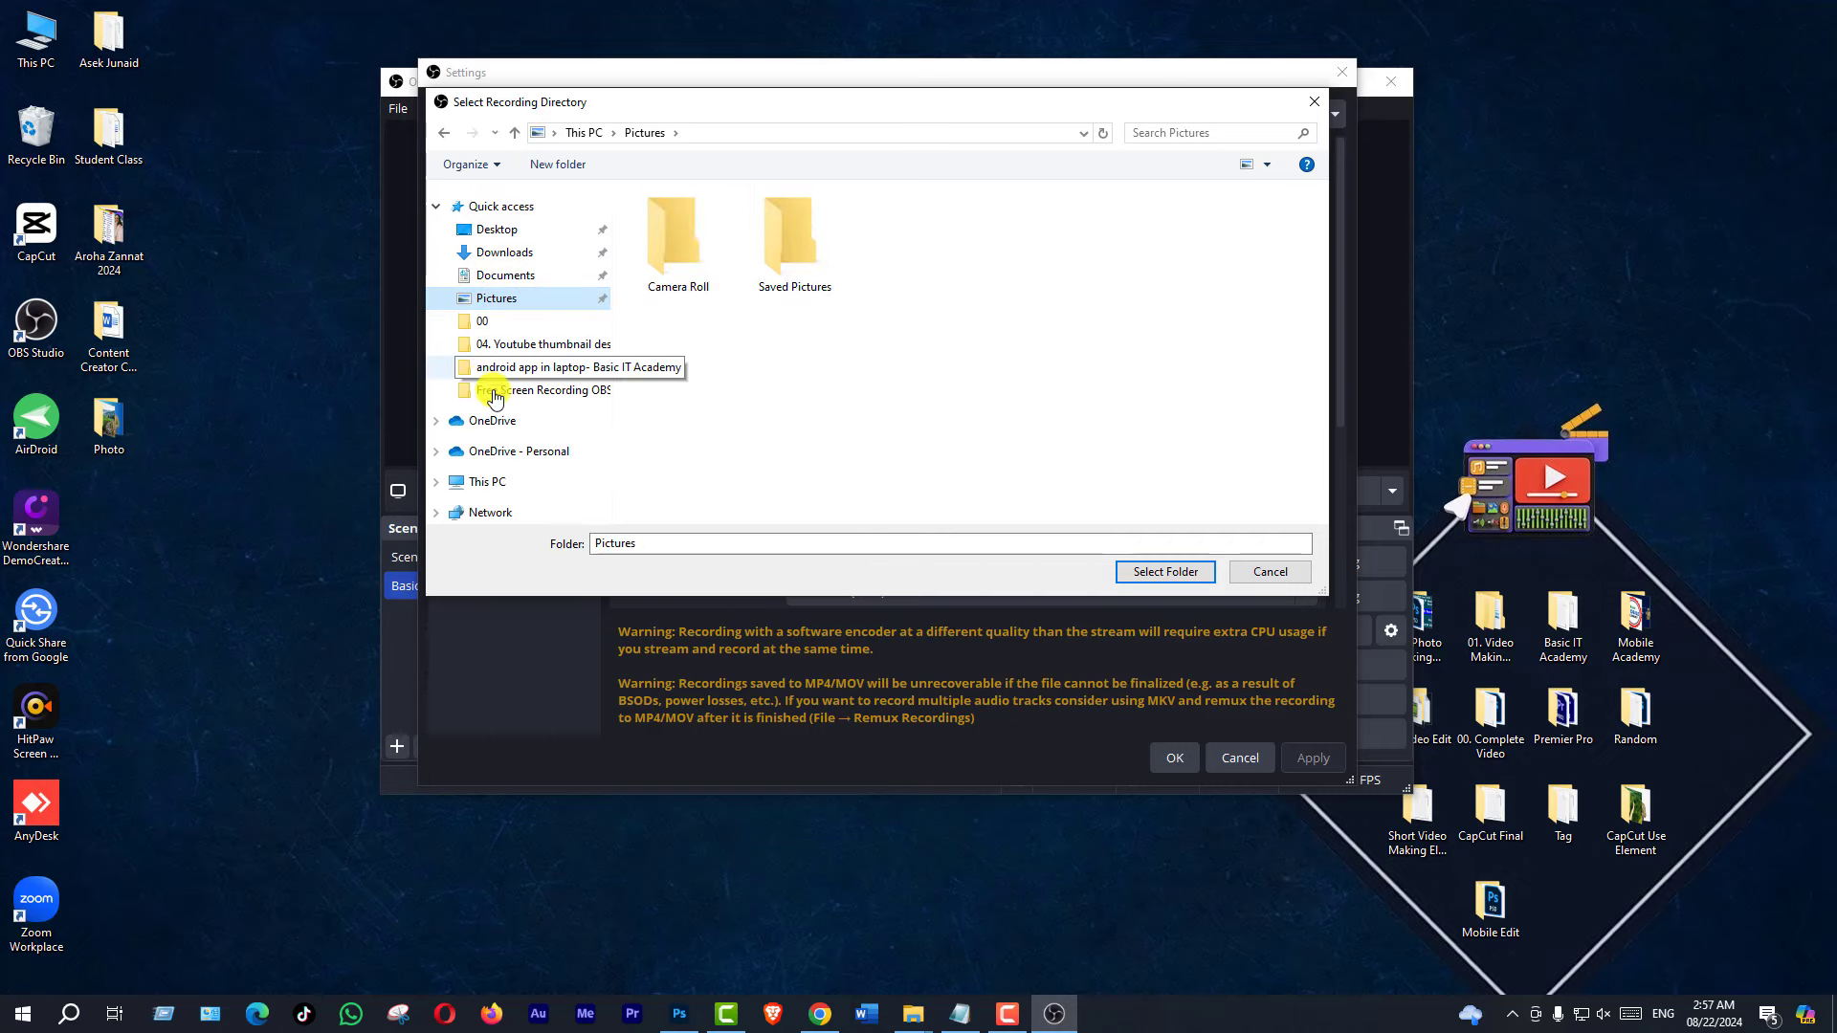
pyautogui.click(490, 483)
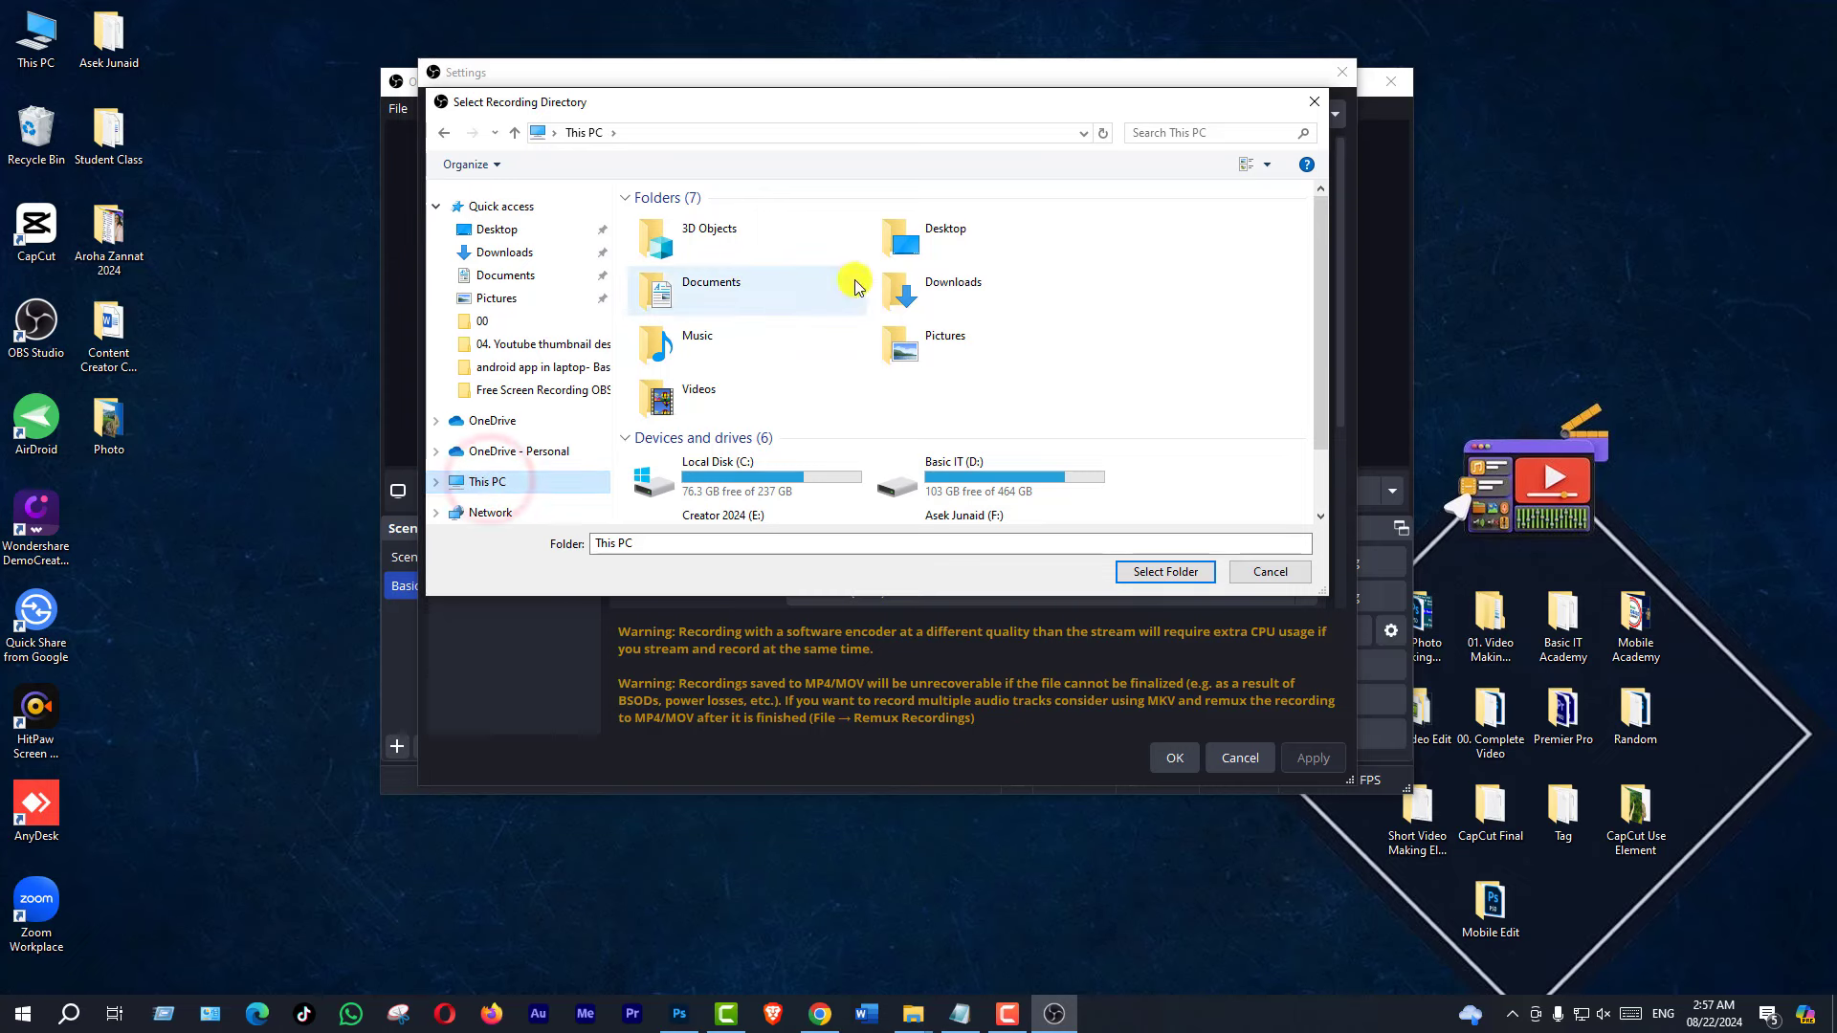
pyautogui.doubleClick(705, 395)
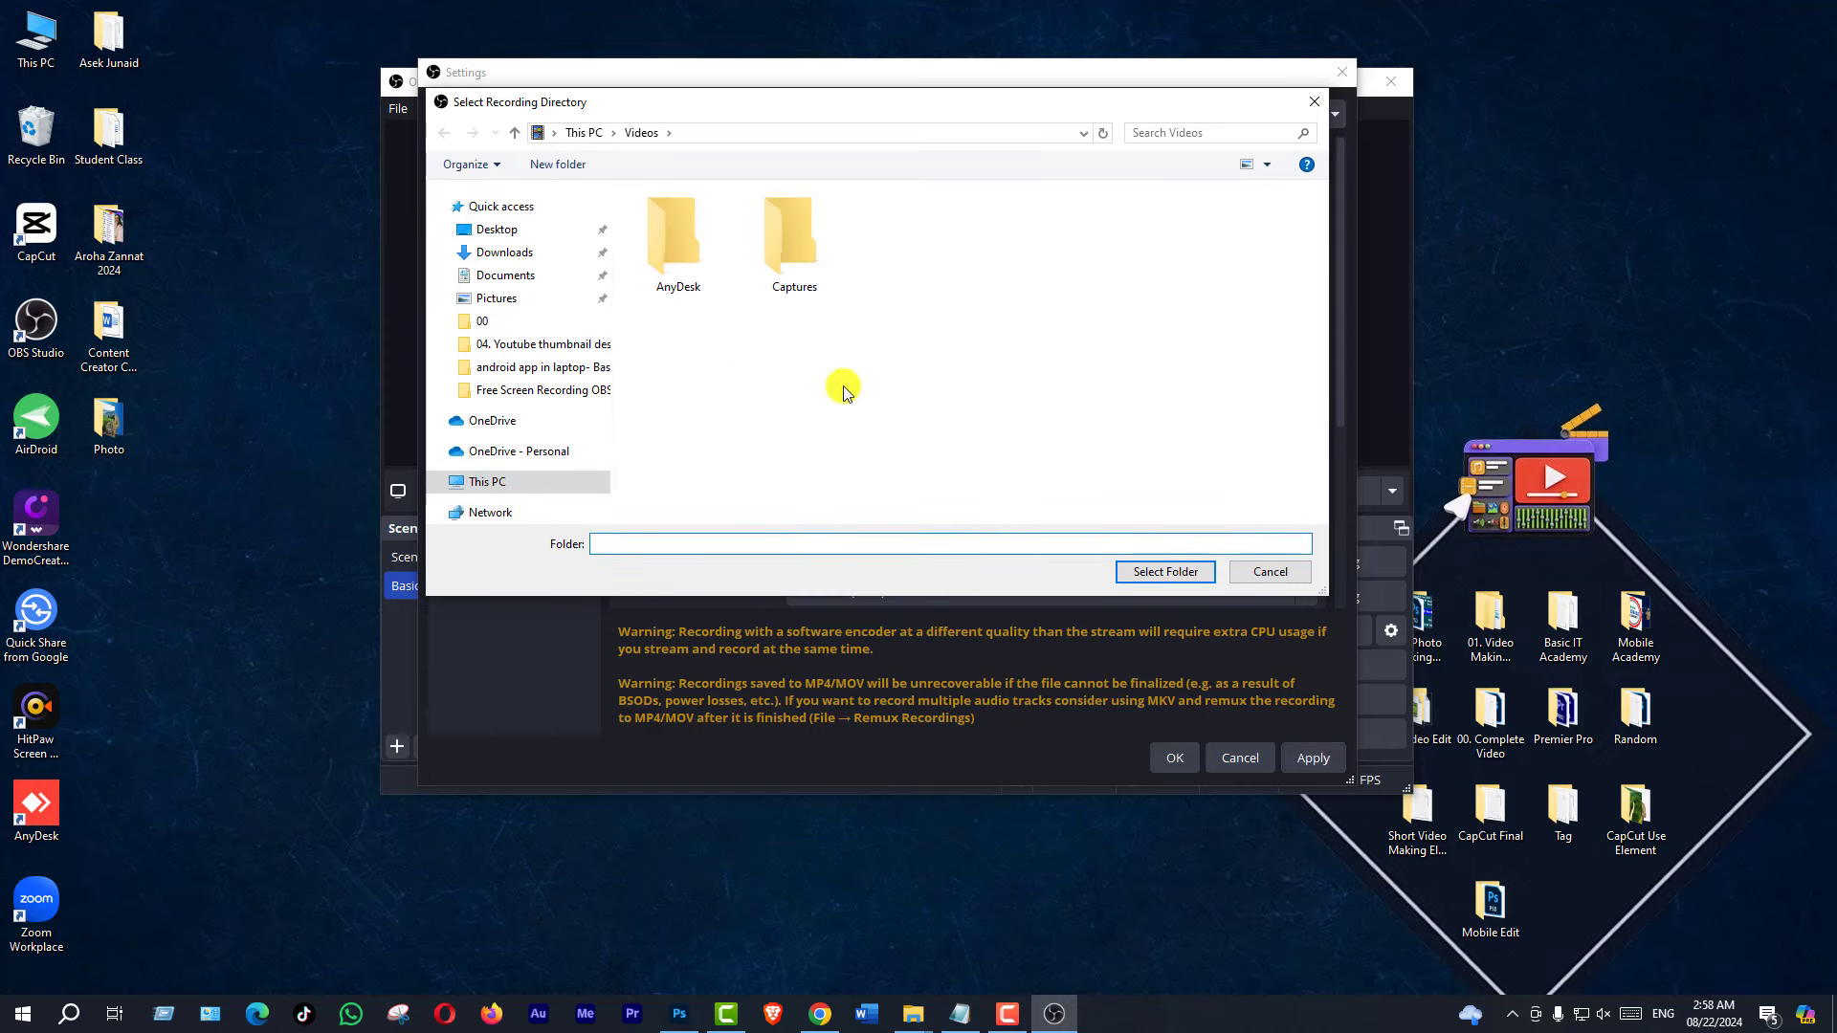
pyautogui.click(1164, 578)
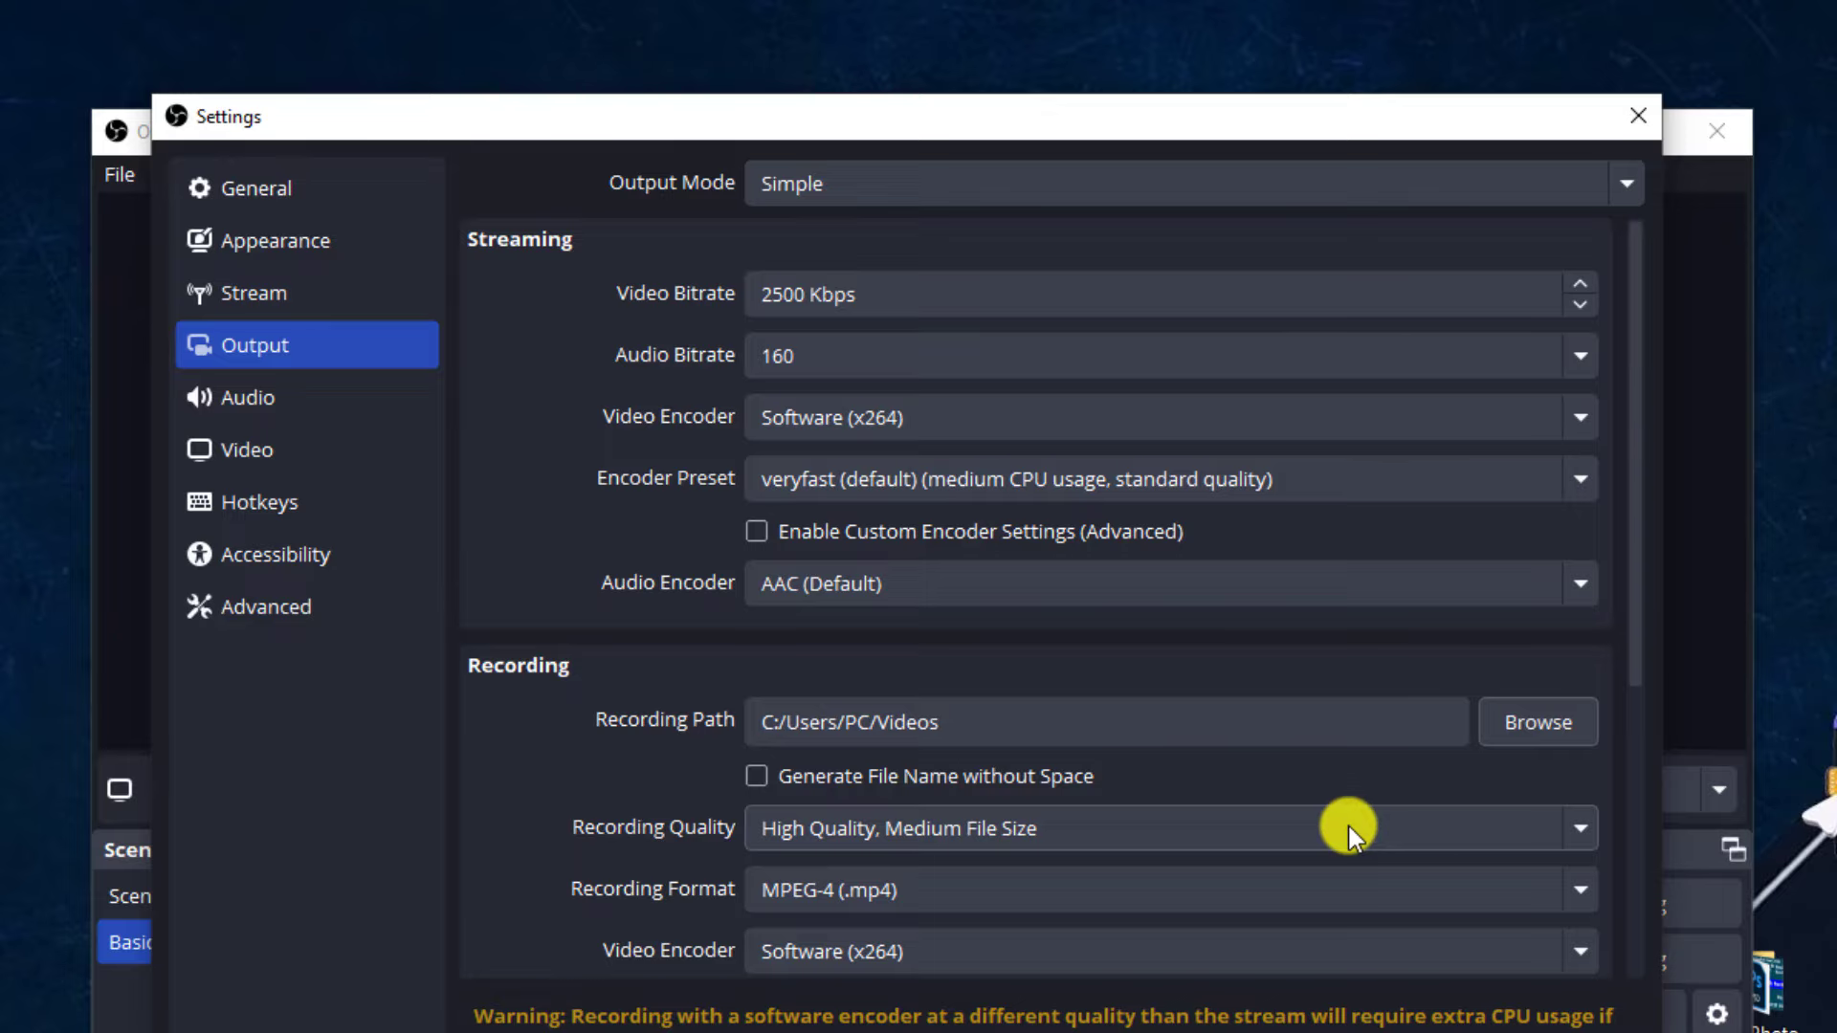
# - Set the recording quality to Indistinguishable Quality, Large File Size
pyautogui.click(1584, 827)
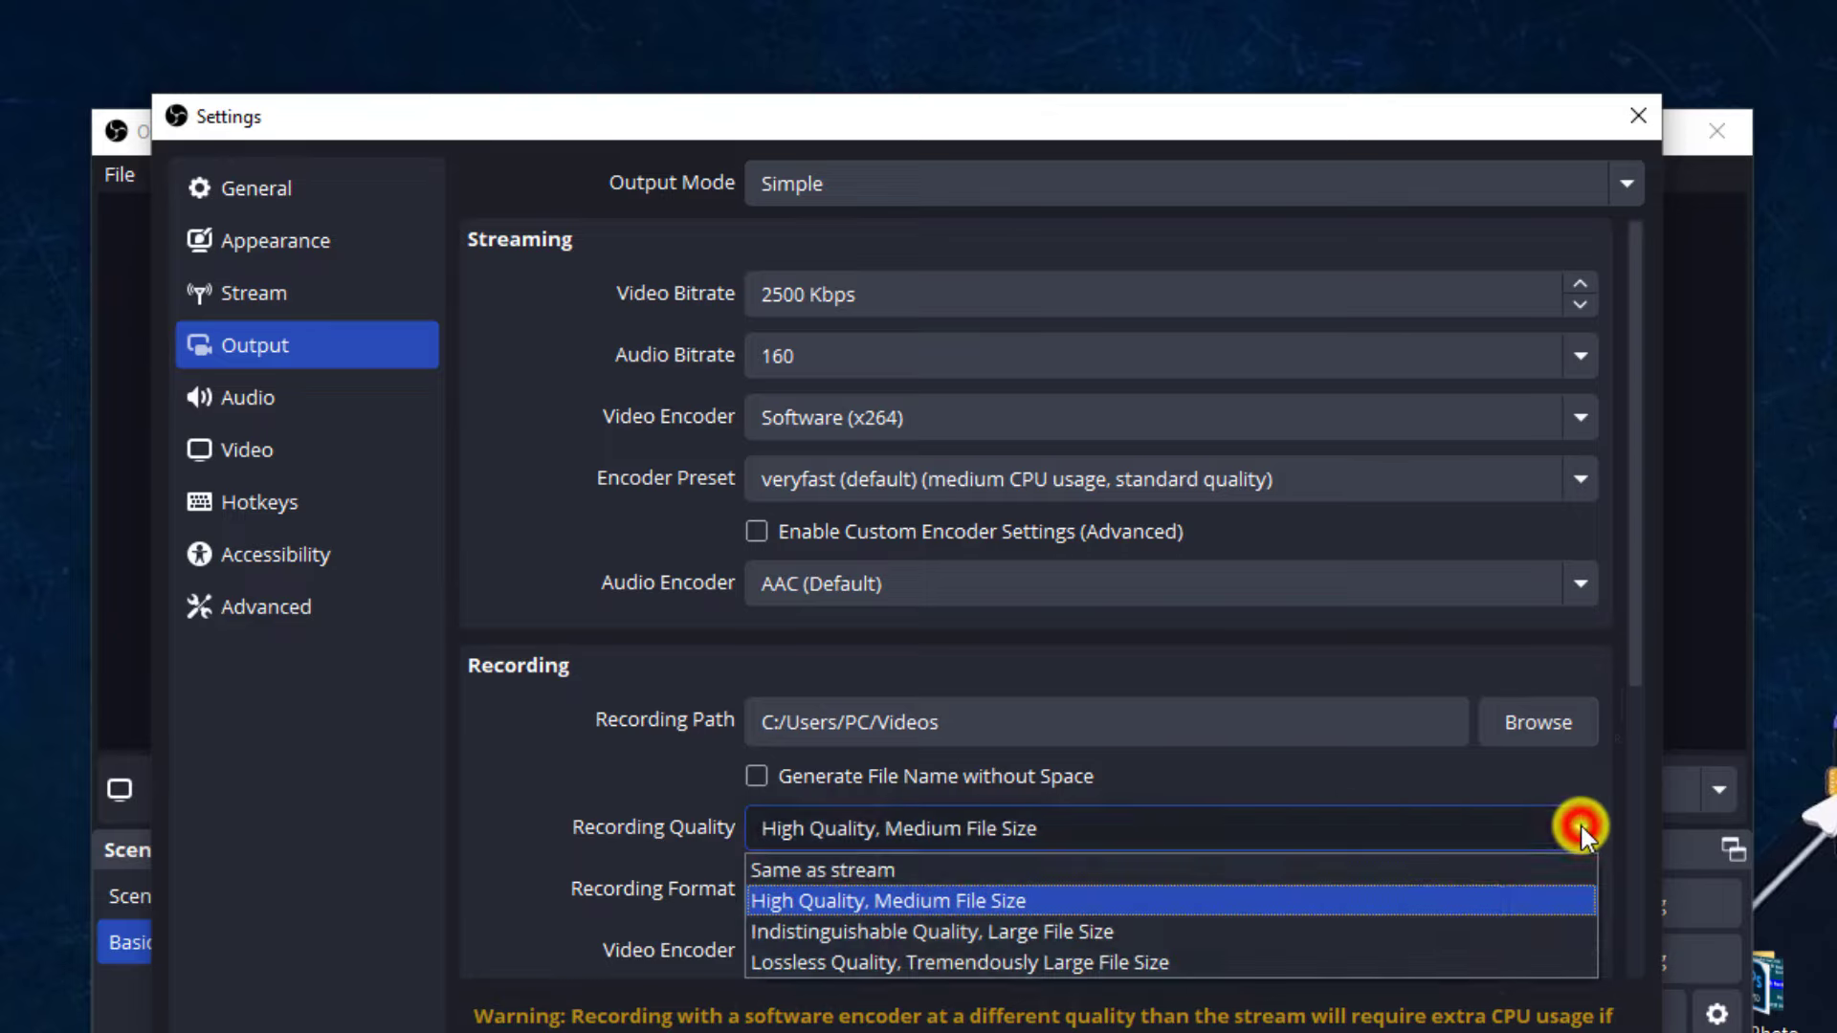
pyautogui.click(749, 854)
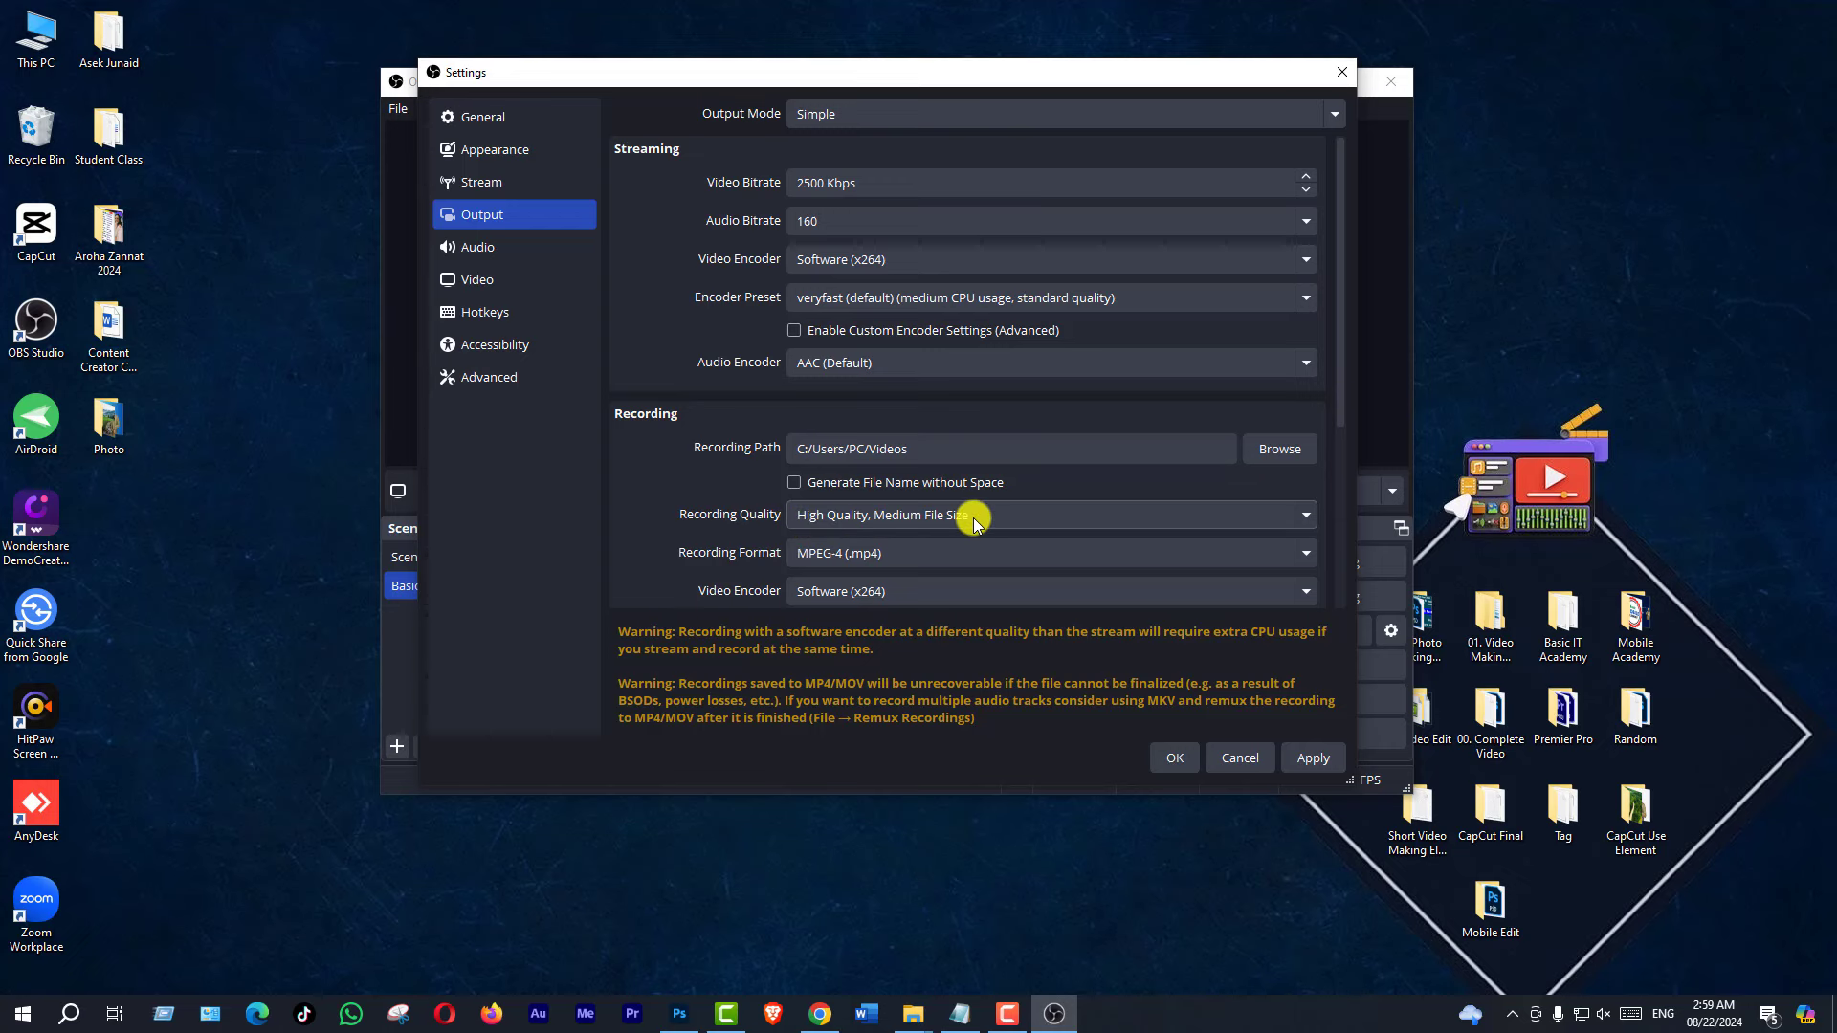
pyautogui.click(1306, 515)
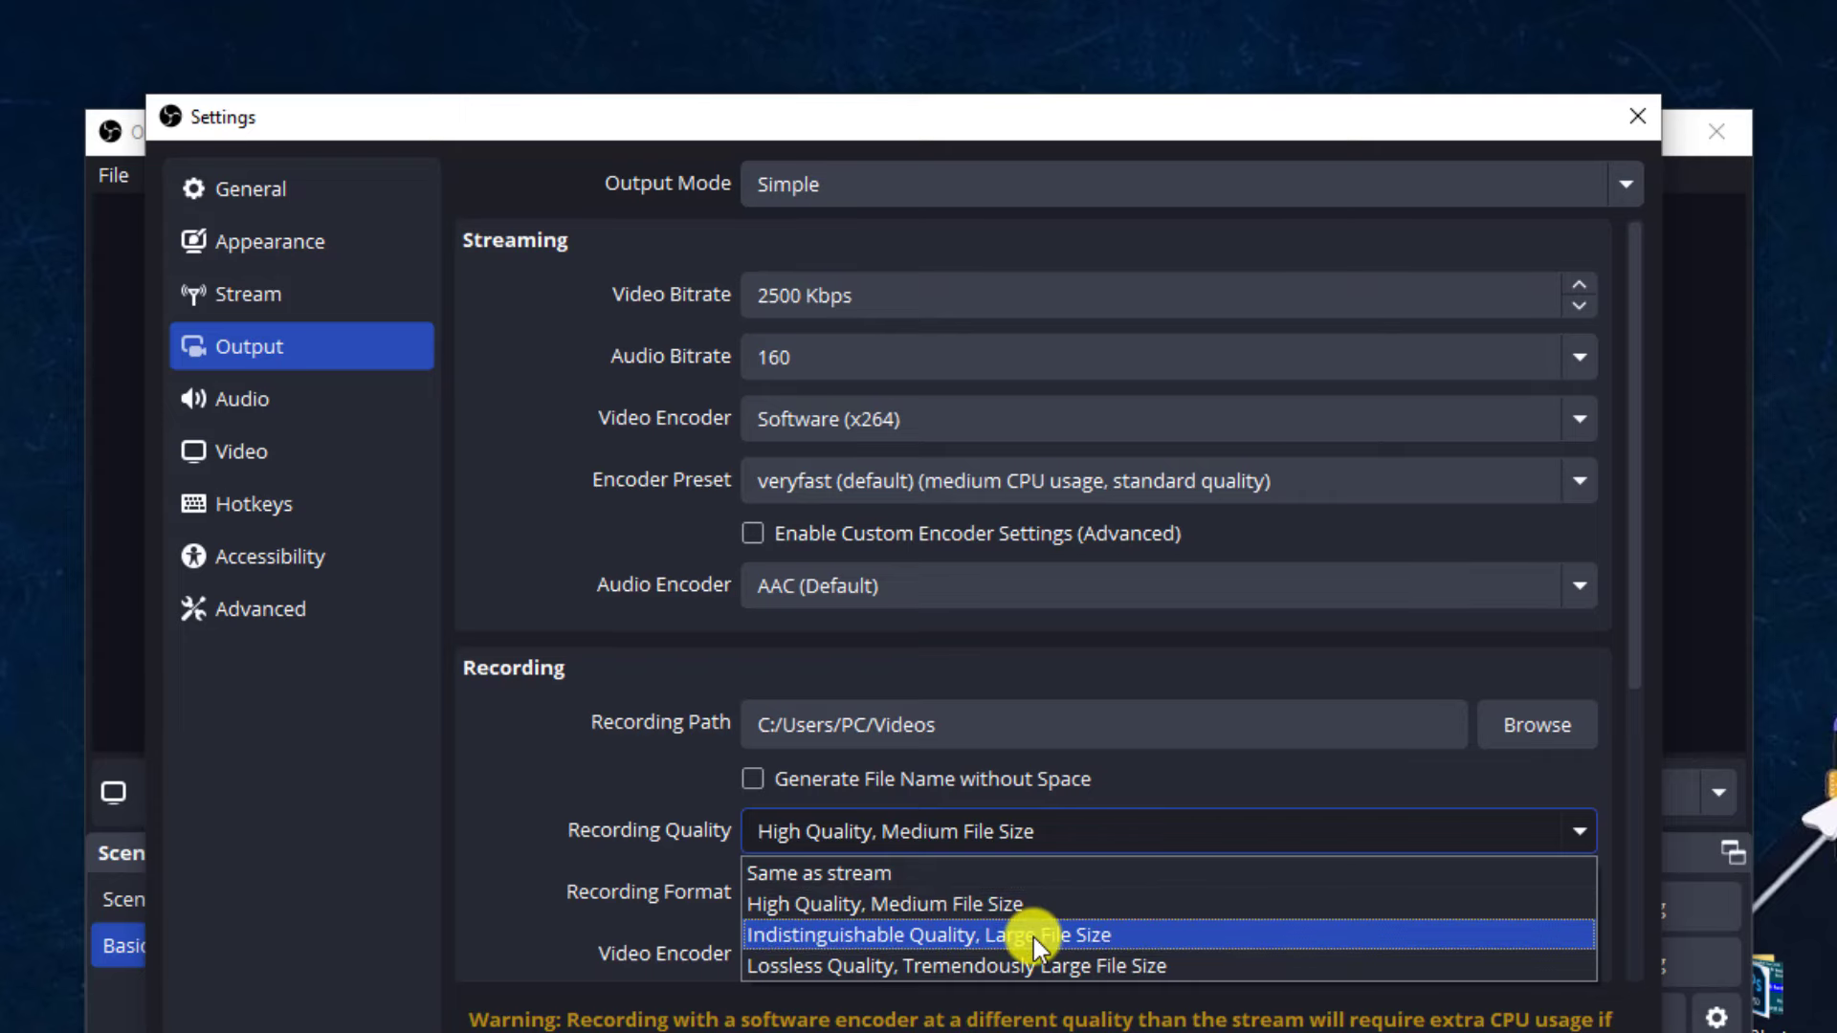
pyautogui.click(1033, 935)
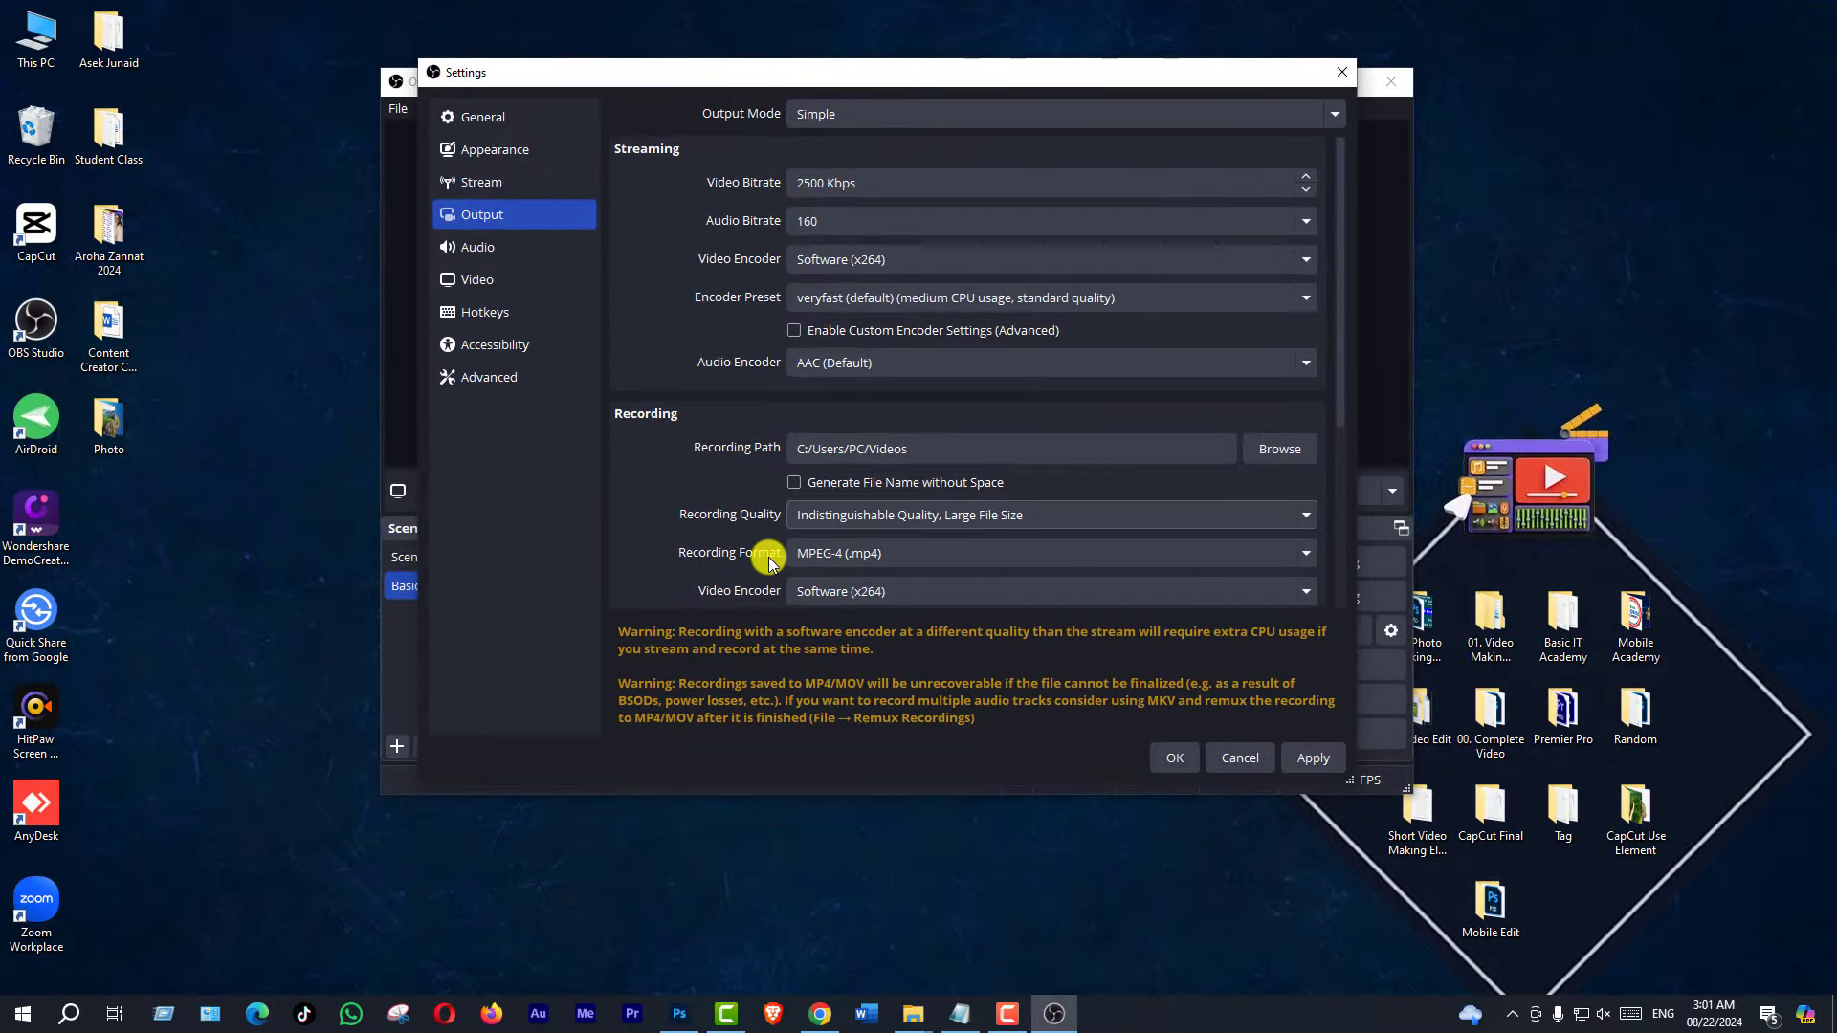
# - Choose MPEG-4 (.mp4) as the recording format and Software (x264) as the recording's video encoder, and apply the settings
pyautogui.click(1307, 554)
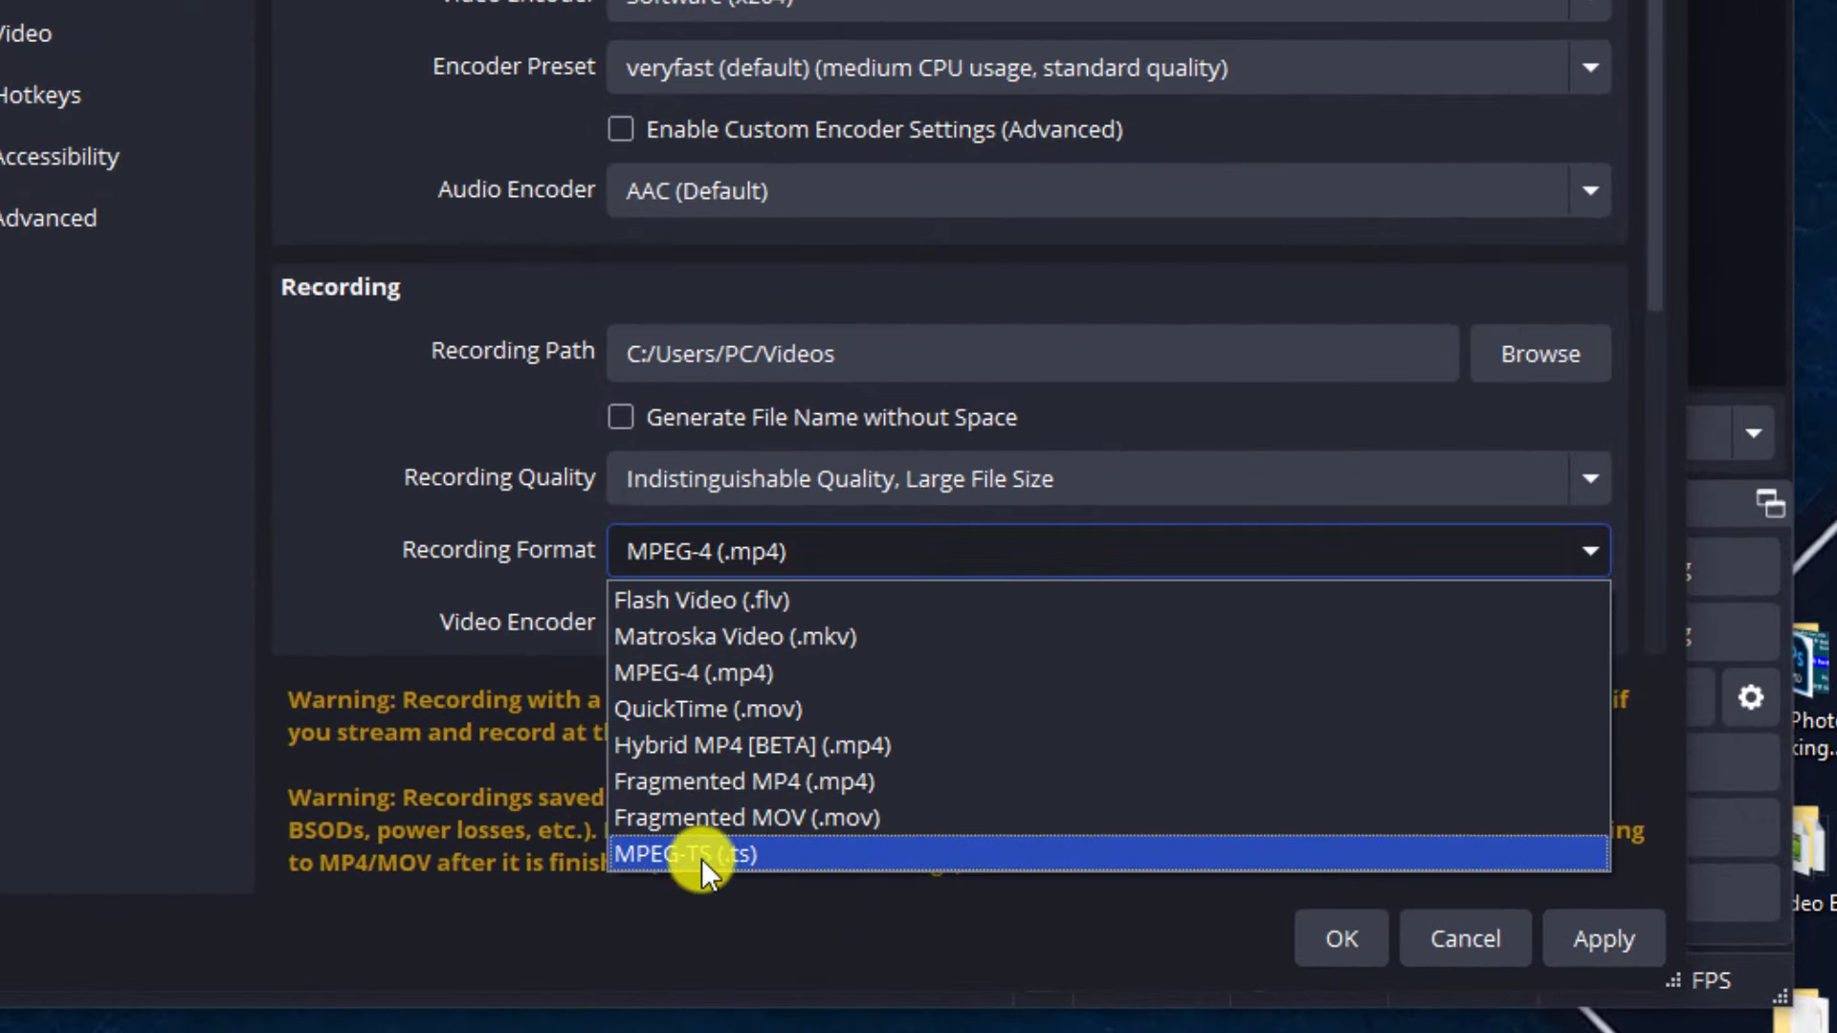
pyautogui.click(738, 671)
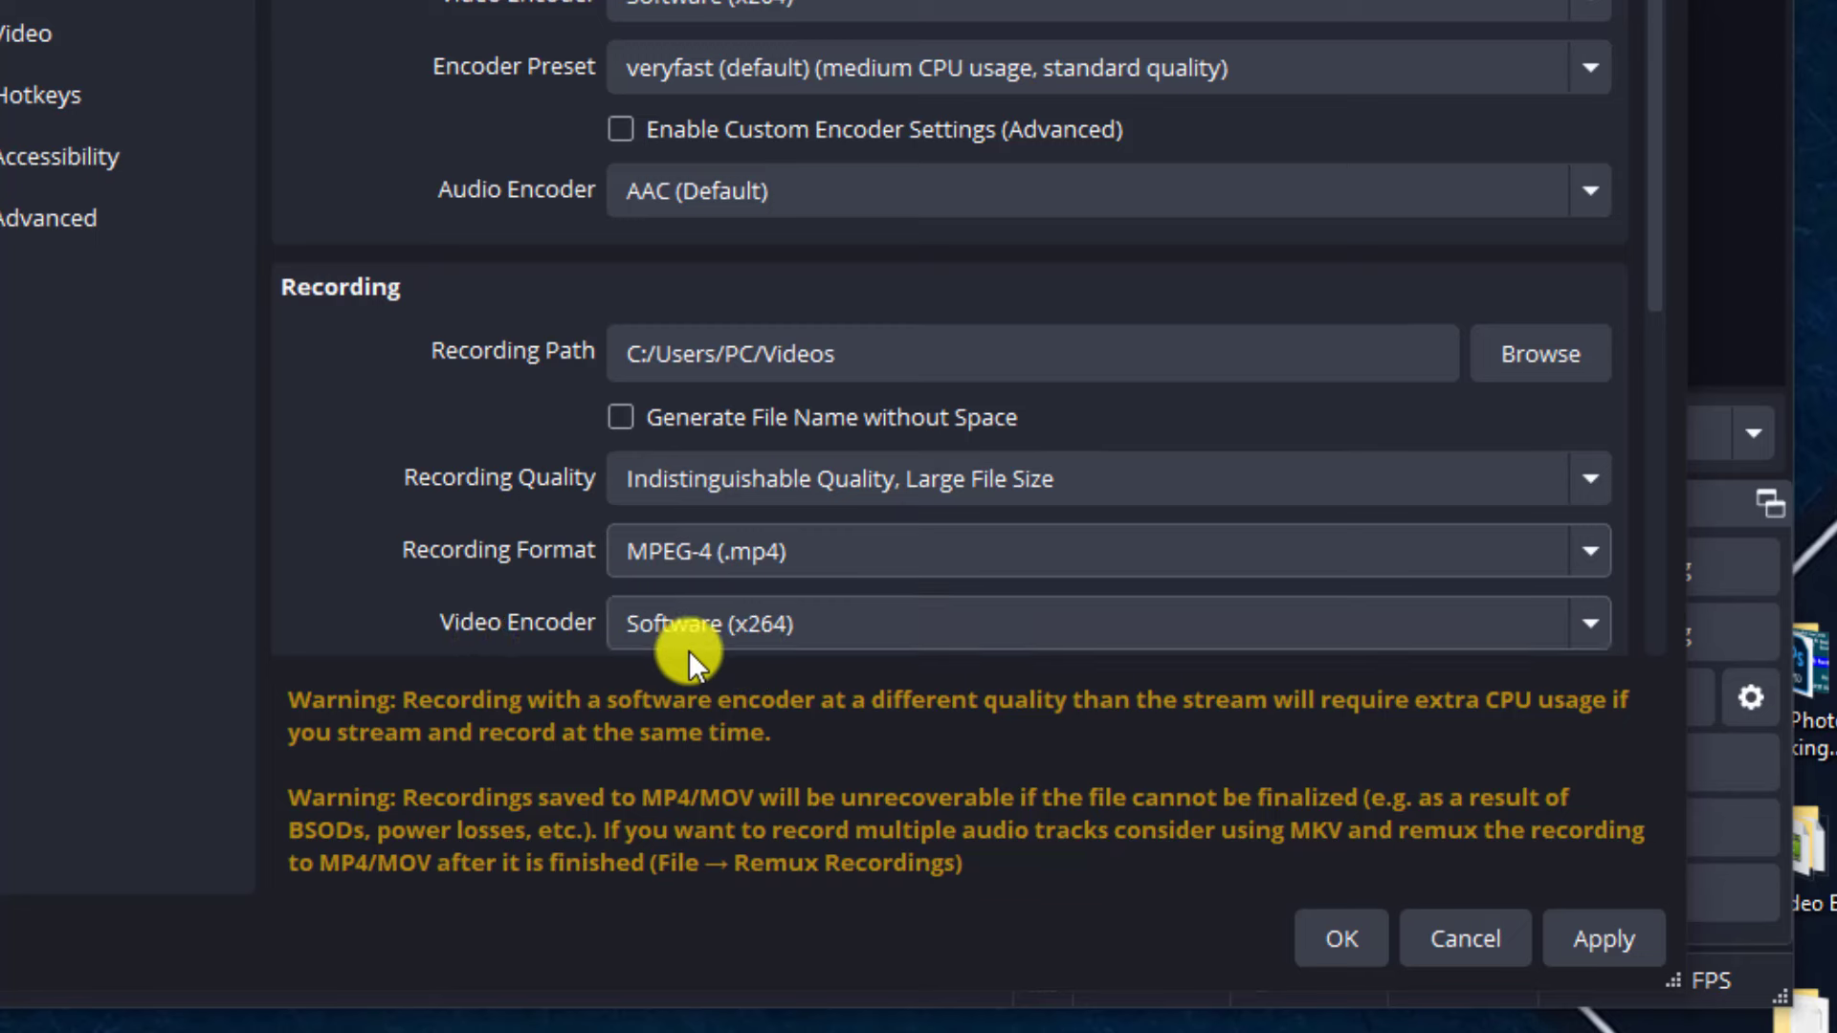
pyautogui.click(1592, 627)
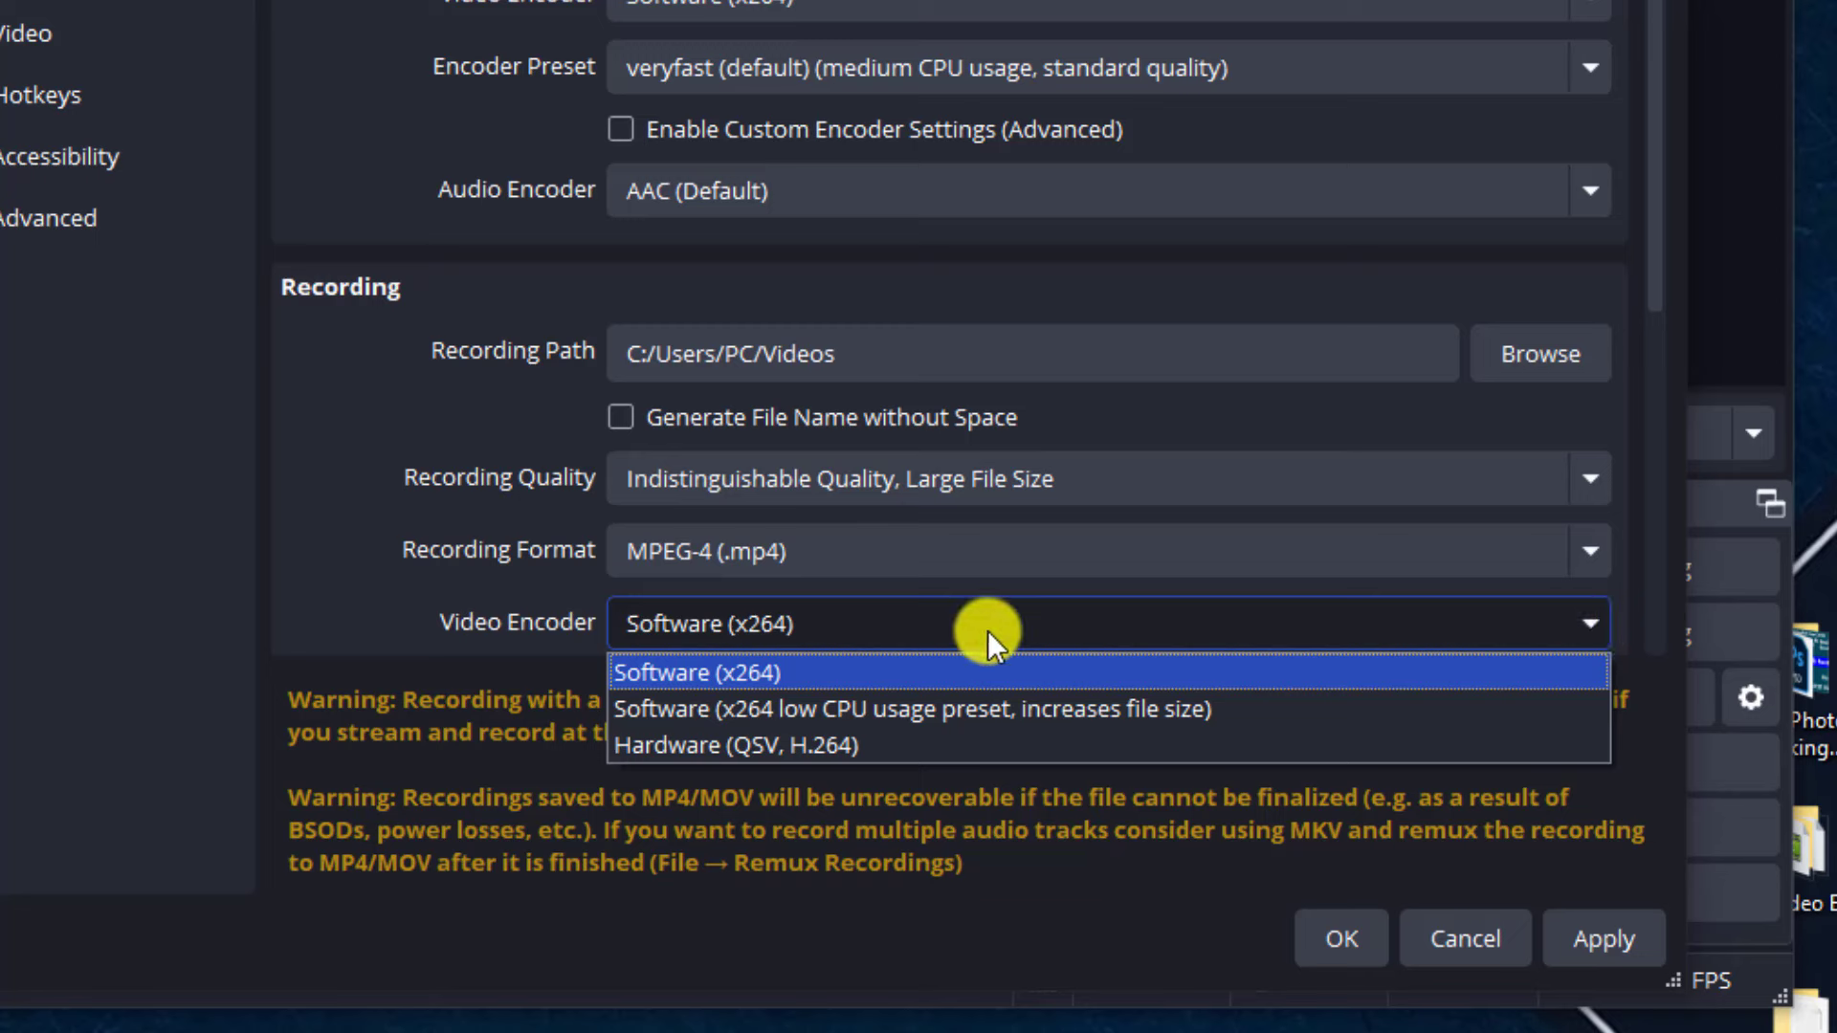
pyautogui.click(747, 671)
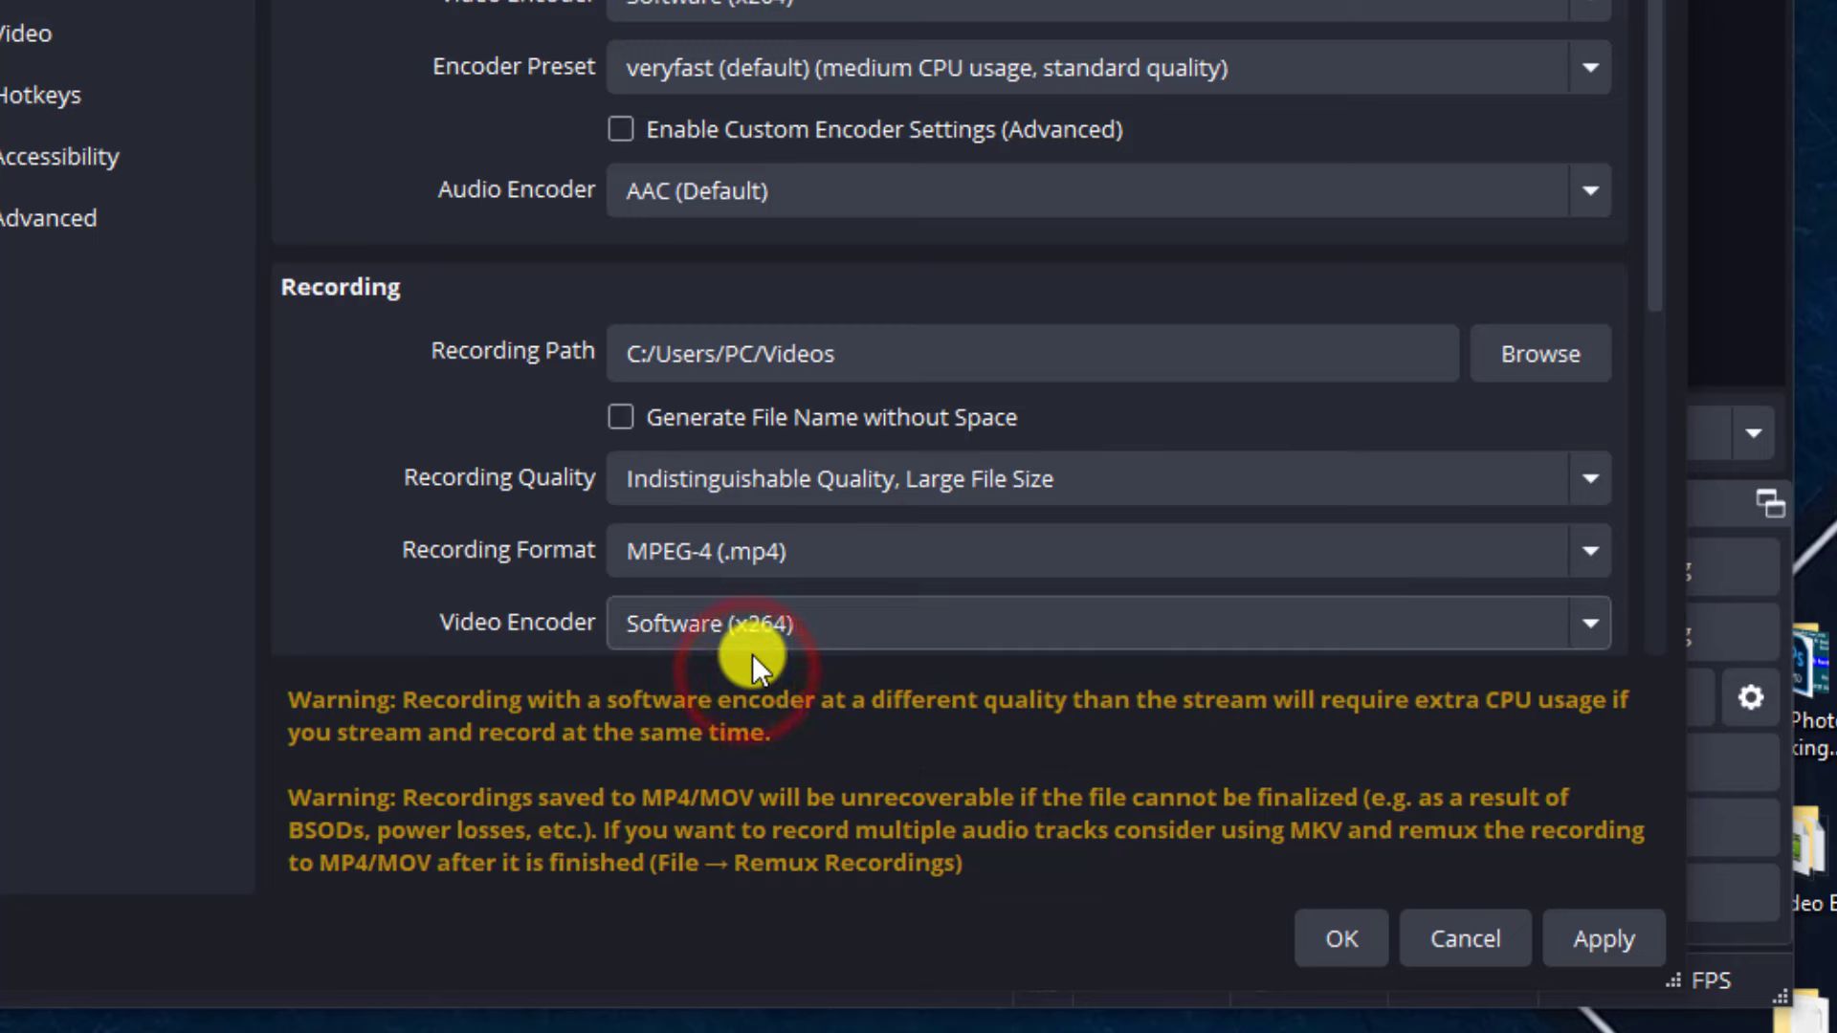
pyautogui.click(1612, 935)
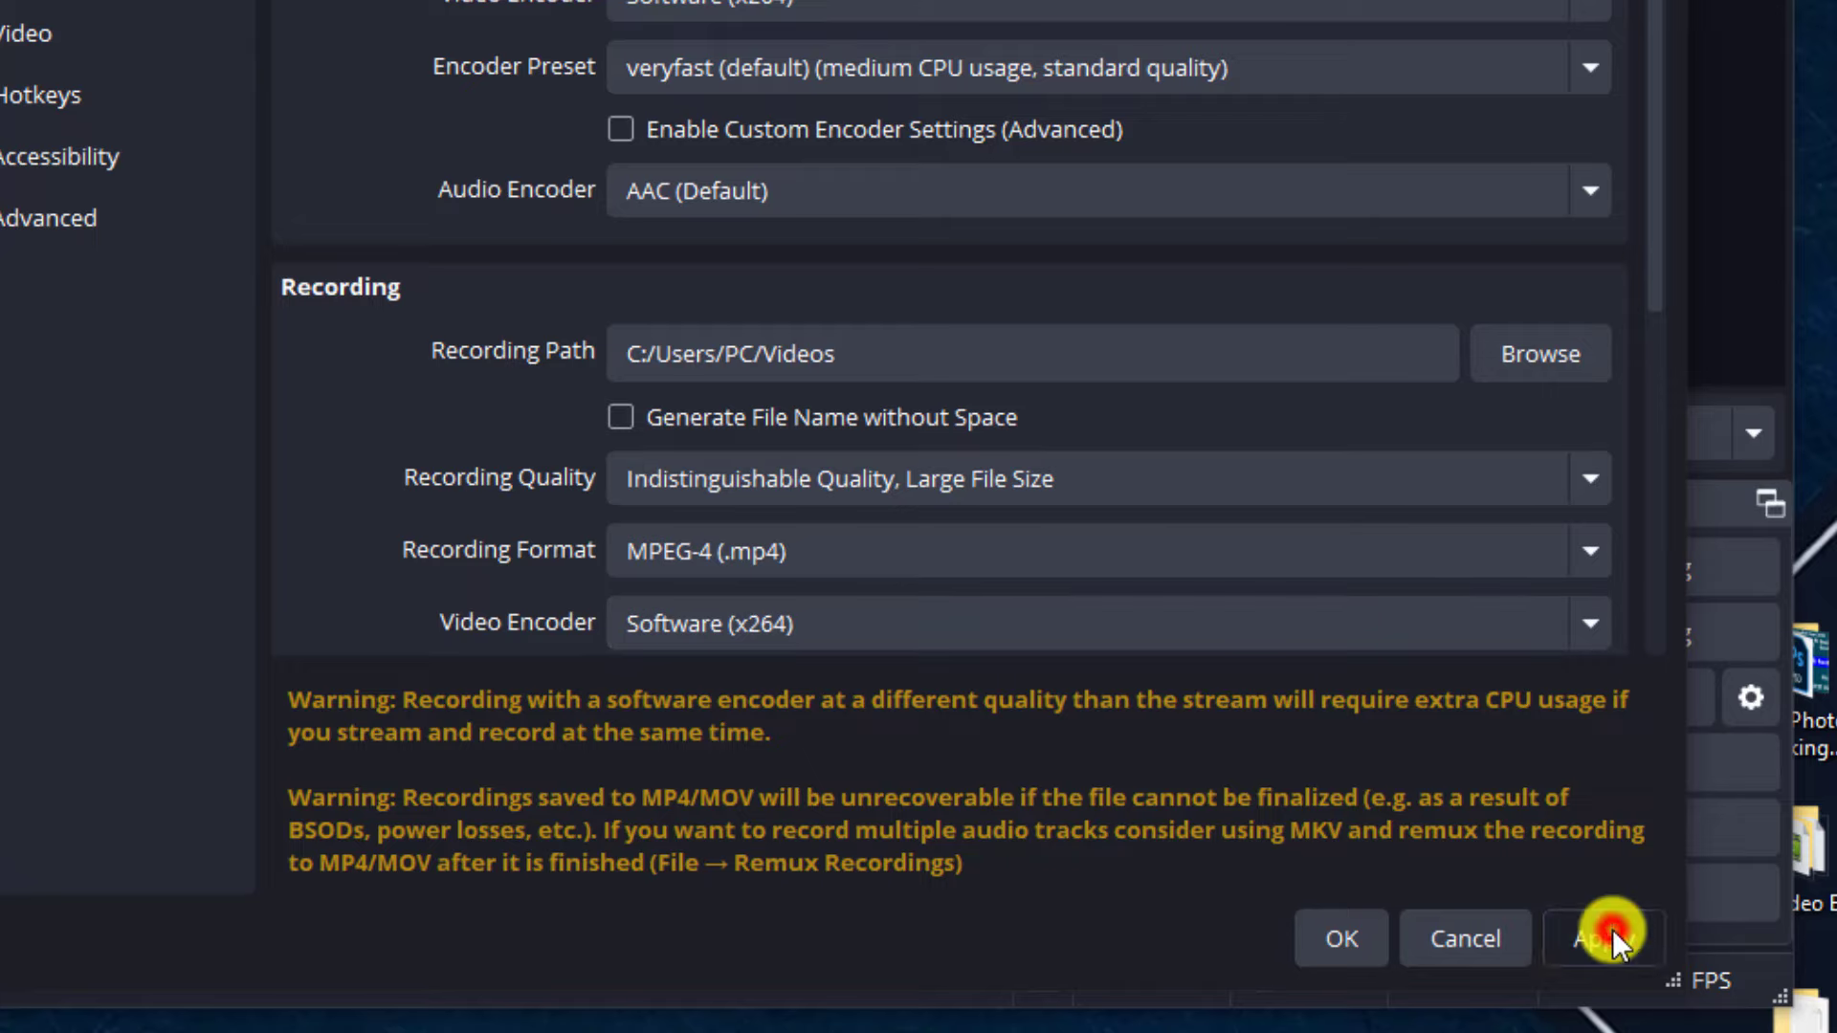
pyautogui.click(1342, 924)
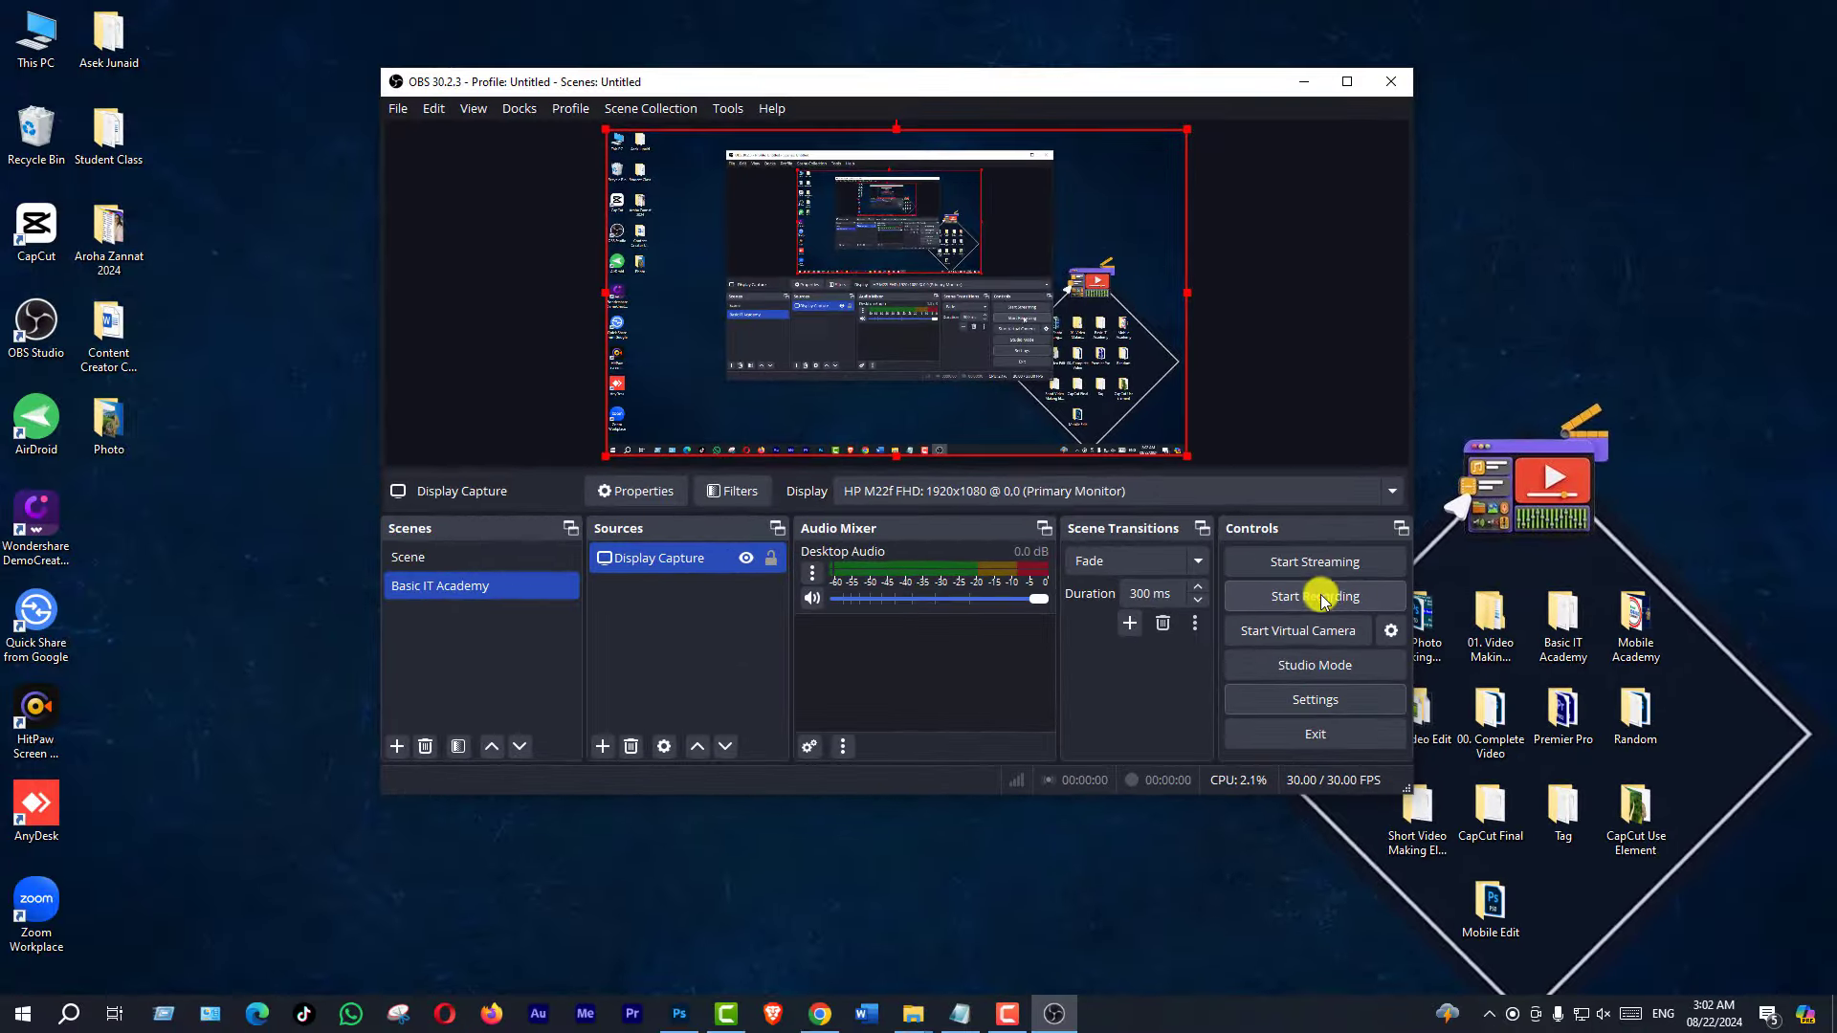
# - Start the screen recording and minimize the recorder window
pyautogui.click(1323, 597)
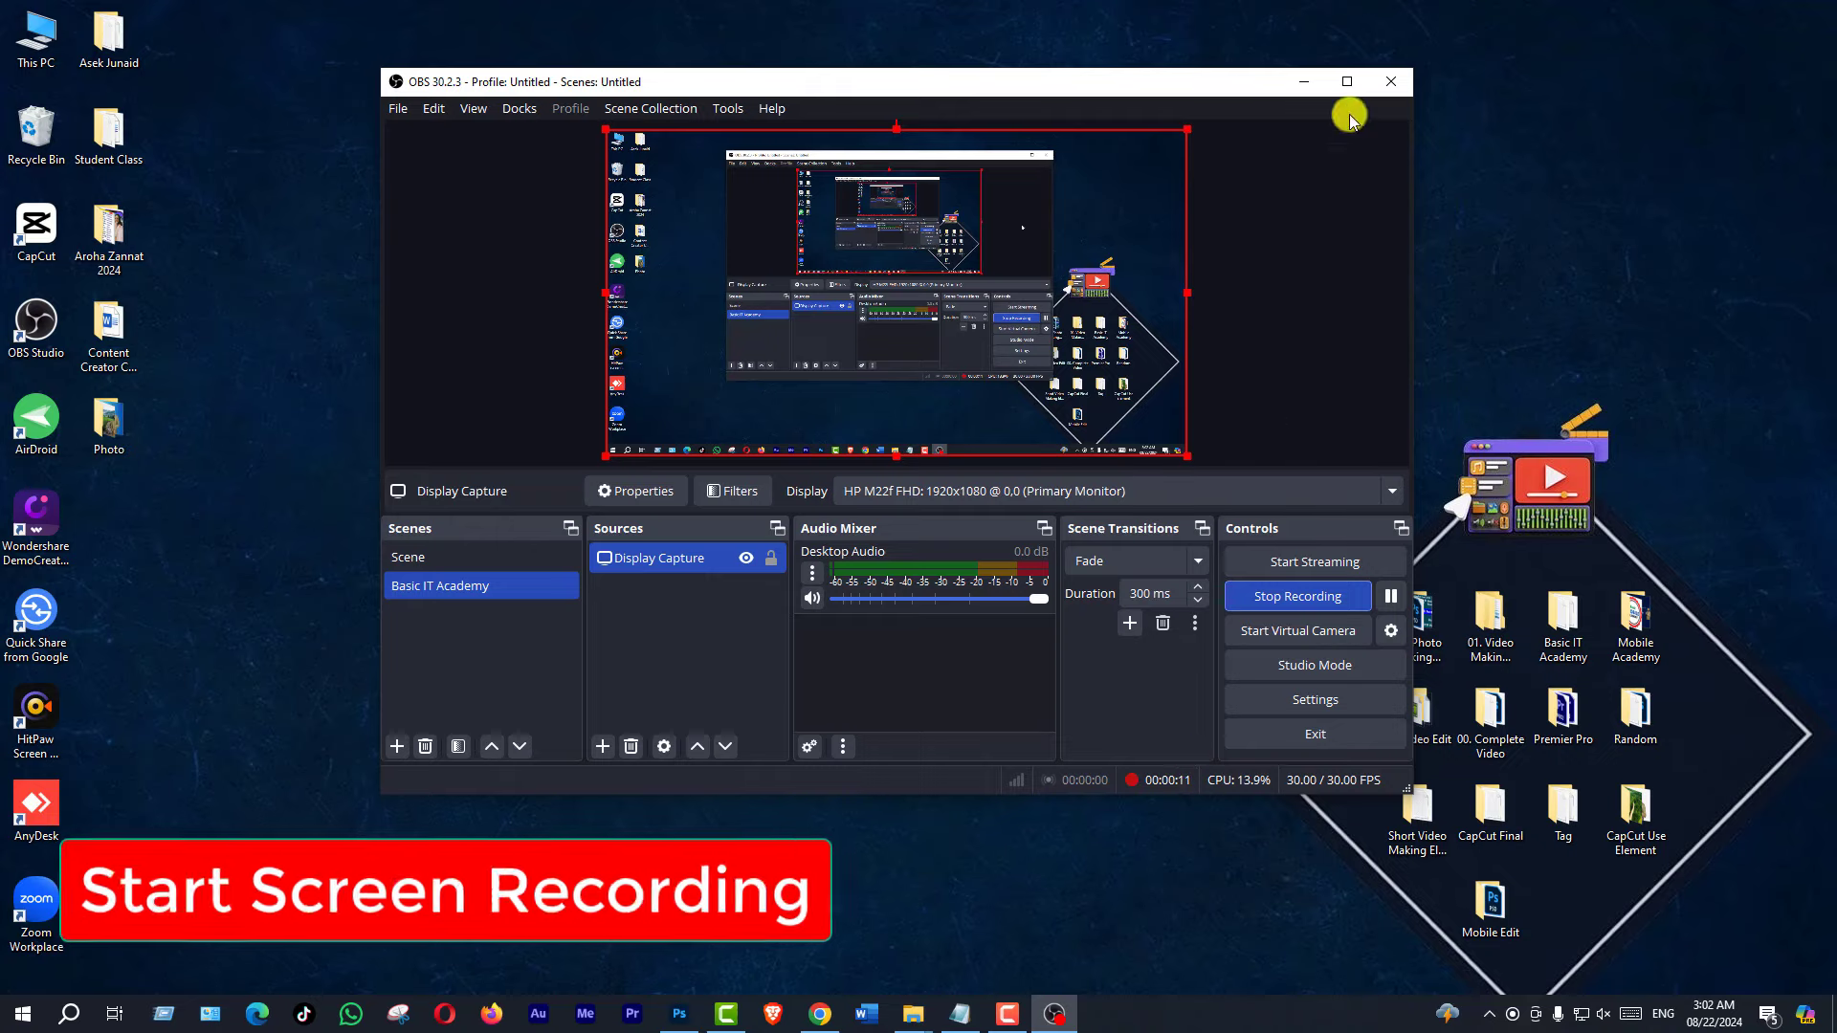
pyautogui.click(1304, 82)
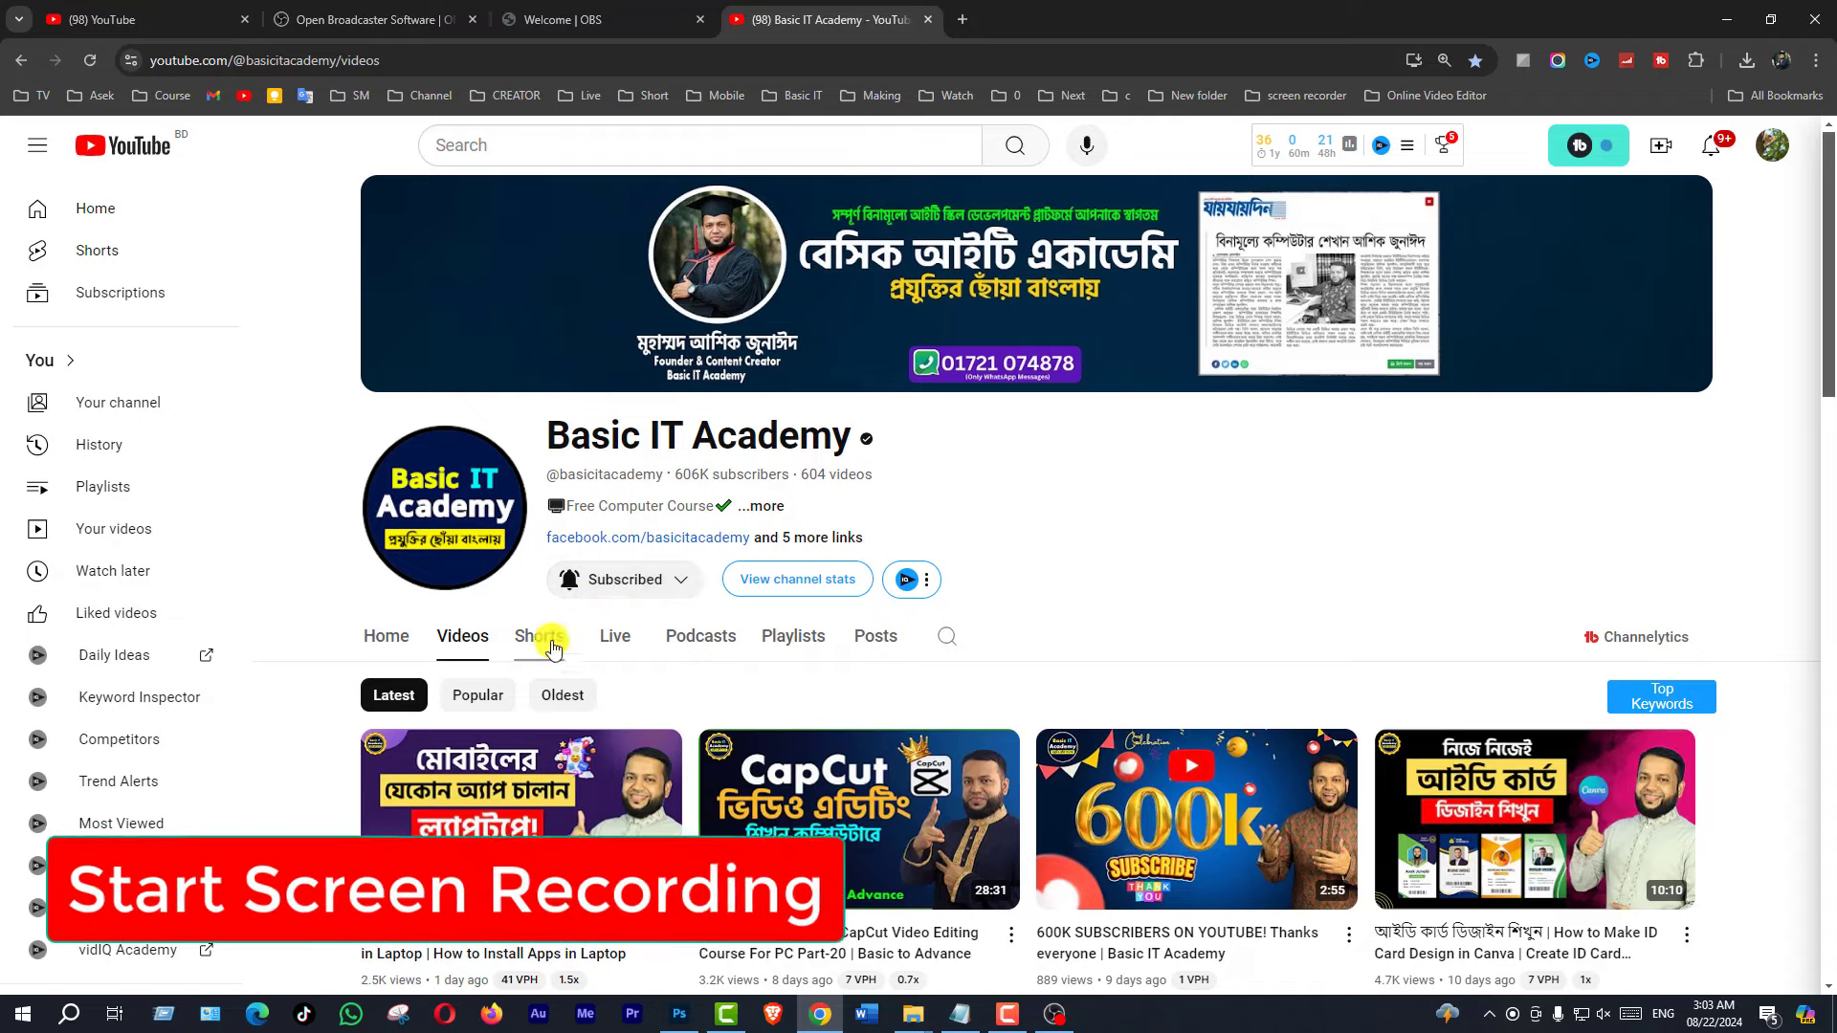
# - In the Chrome browser, open the Basic IT Academy channel's playlists on YouTube and browse through them while recording
pyautogui.click(795, 639)
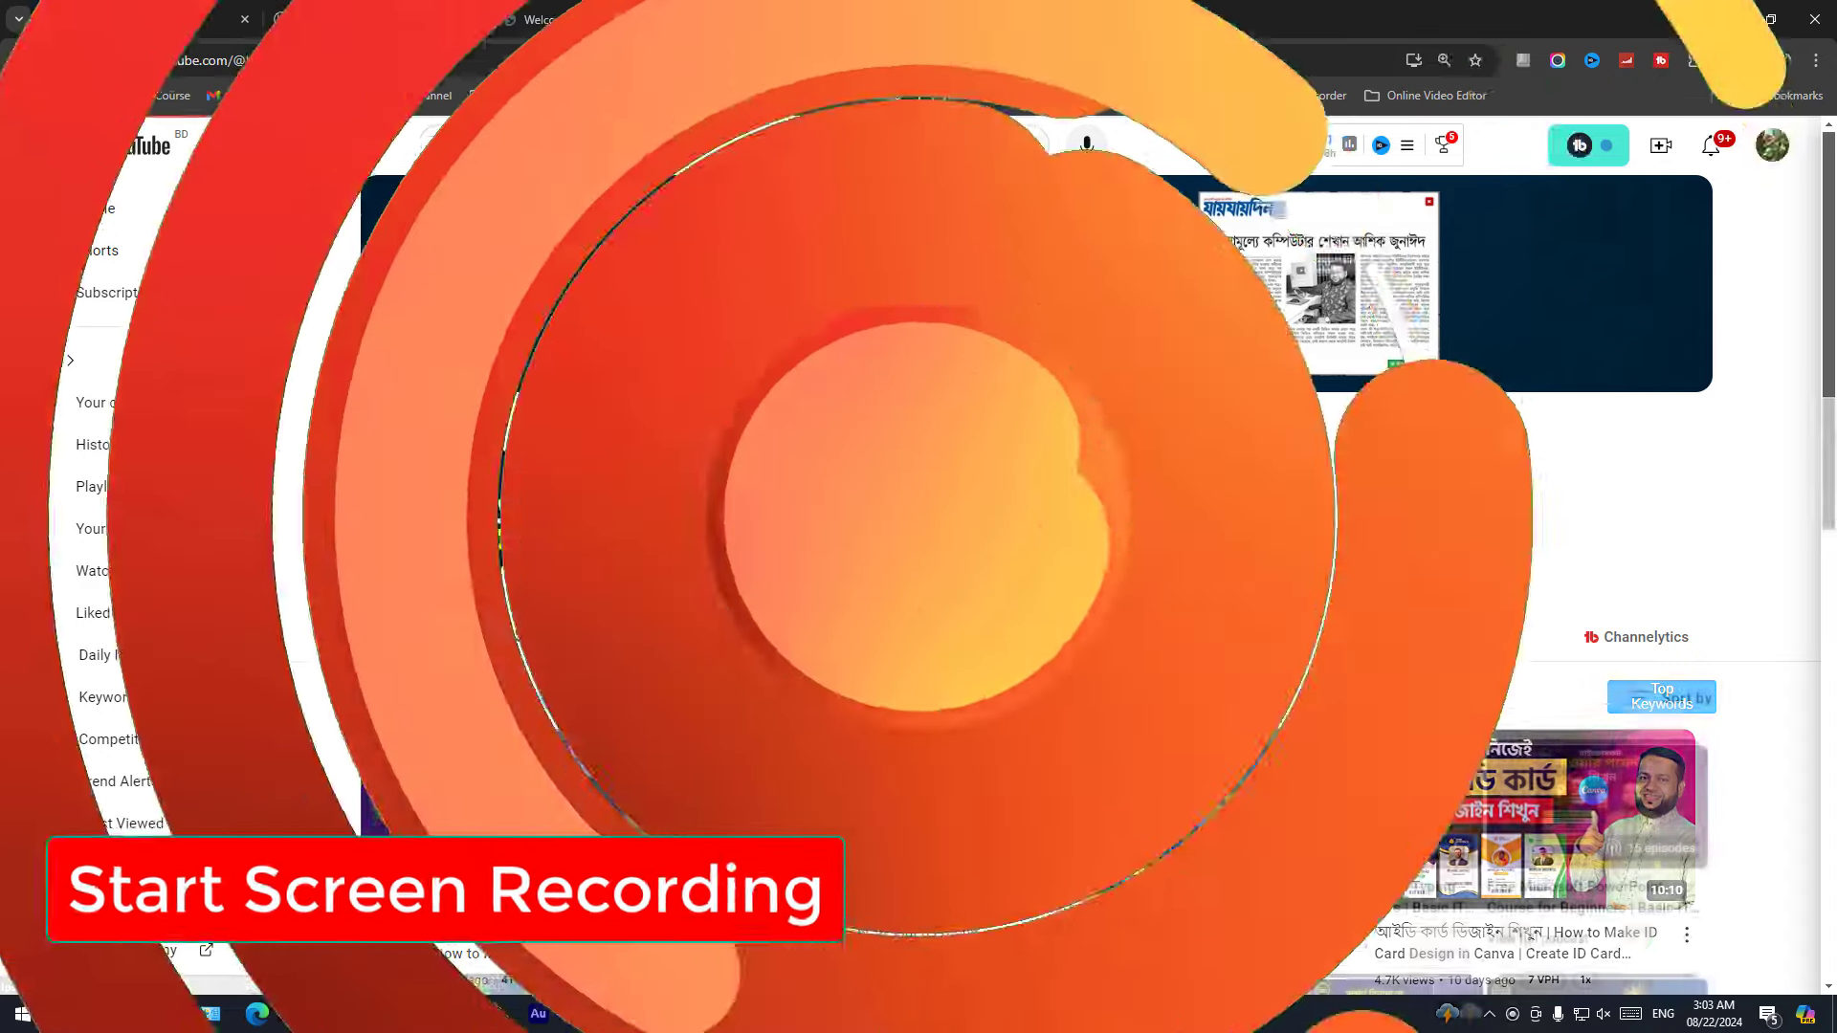
pyautogui.scroll(-2, 1038, 661)
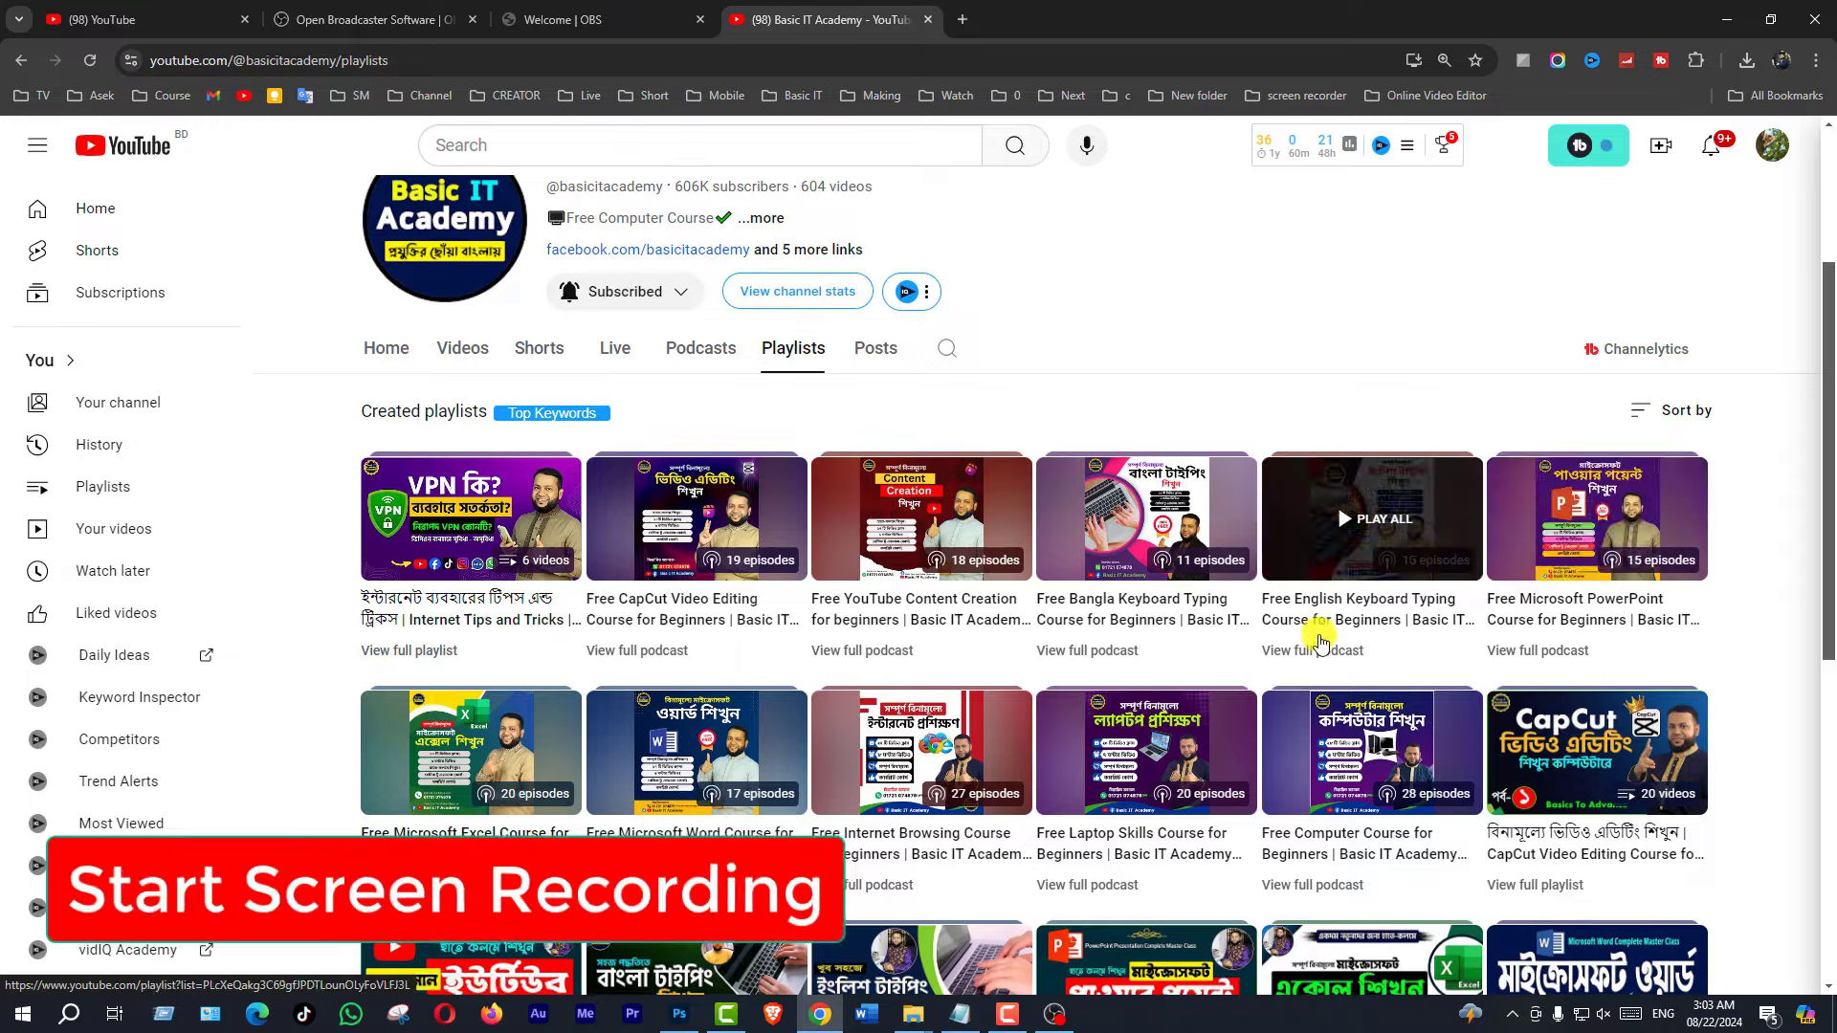
pyautogui.scroll(-3, 1321, 612)
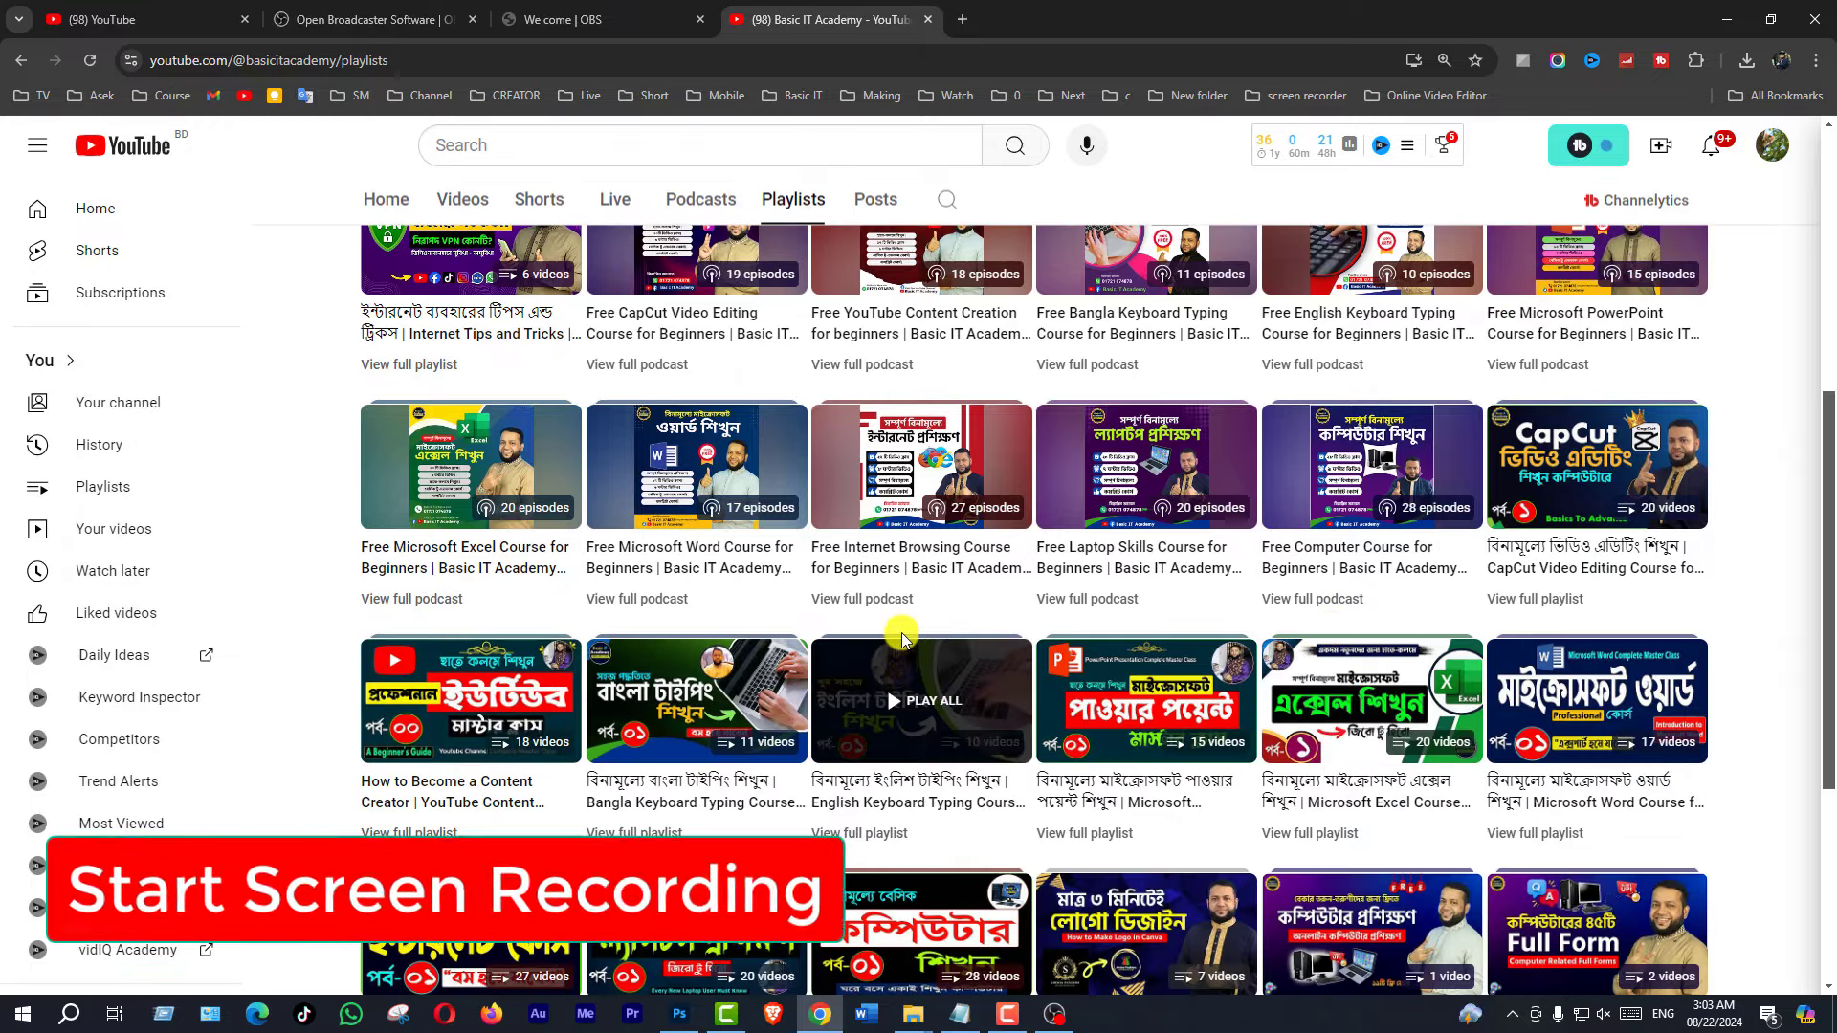
pyautogui.scroll(-1, 902, 636)
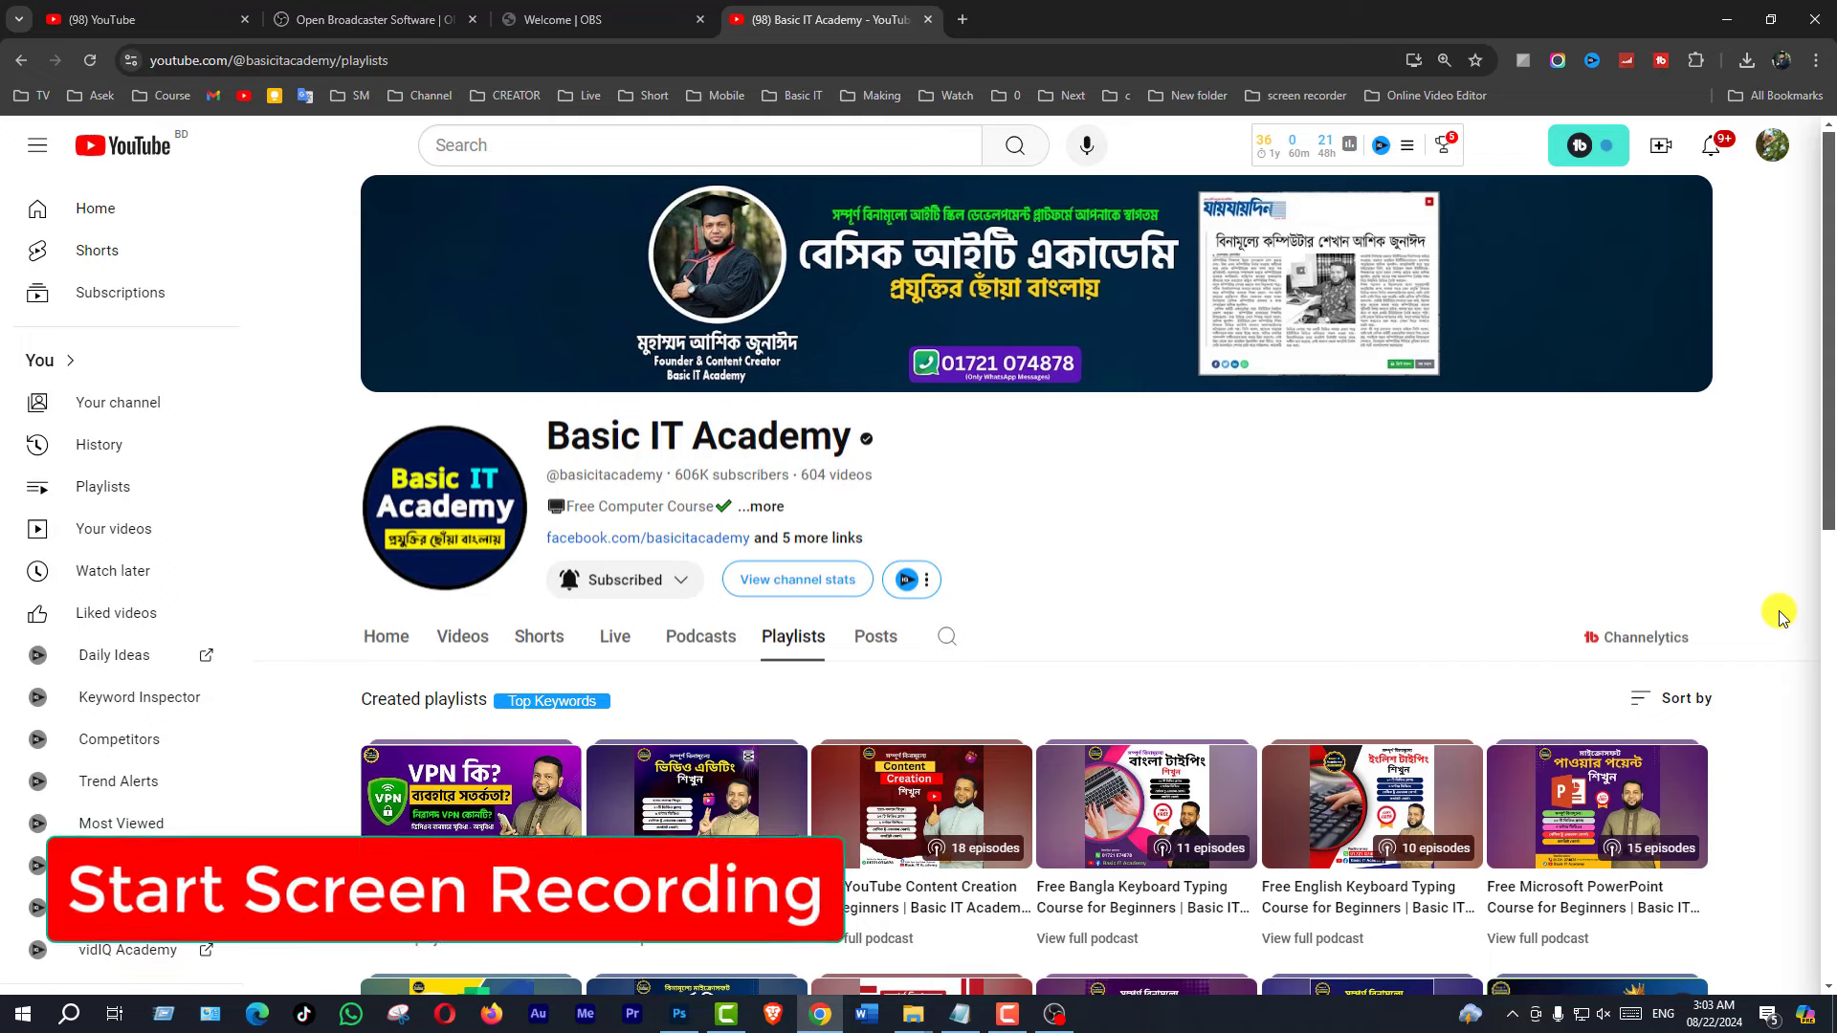
pyautogui.scroll(-5, 1771, 730)
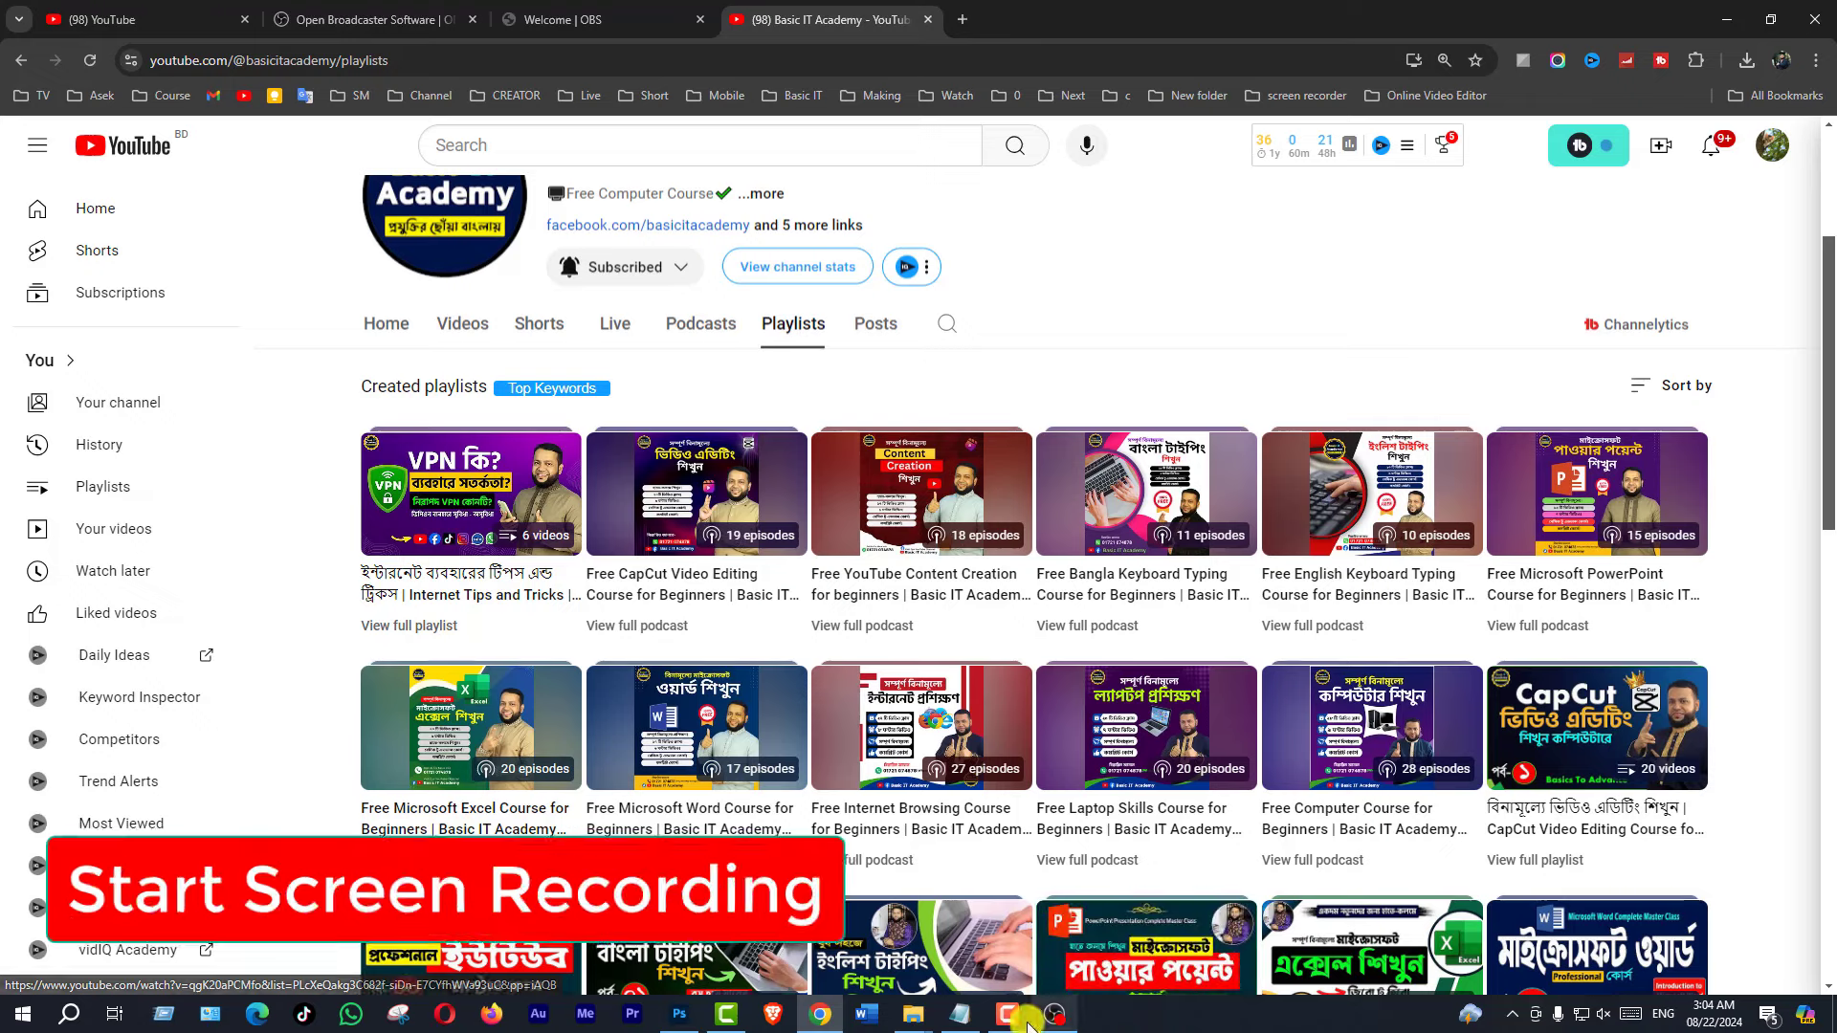
# - Switch back to OBS Studio, stop the screen recording and exit the program
pyautogui.moveTo(1053, 1016)
pyautogui.click(1081, 938)
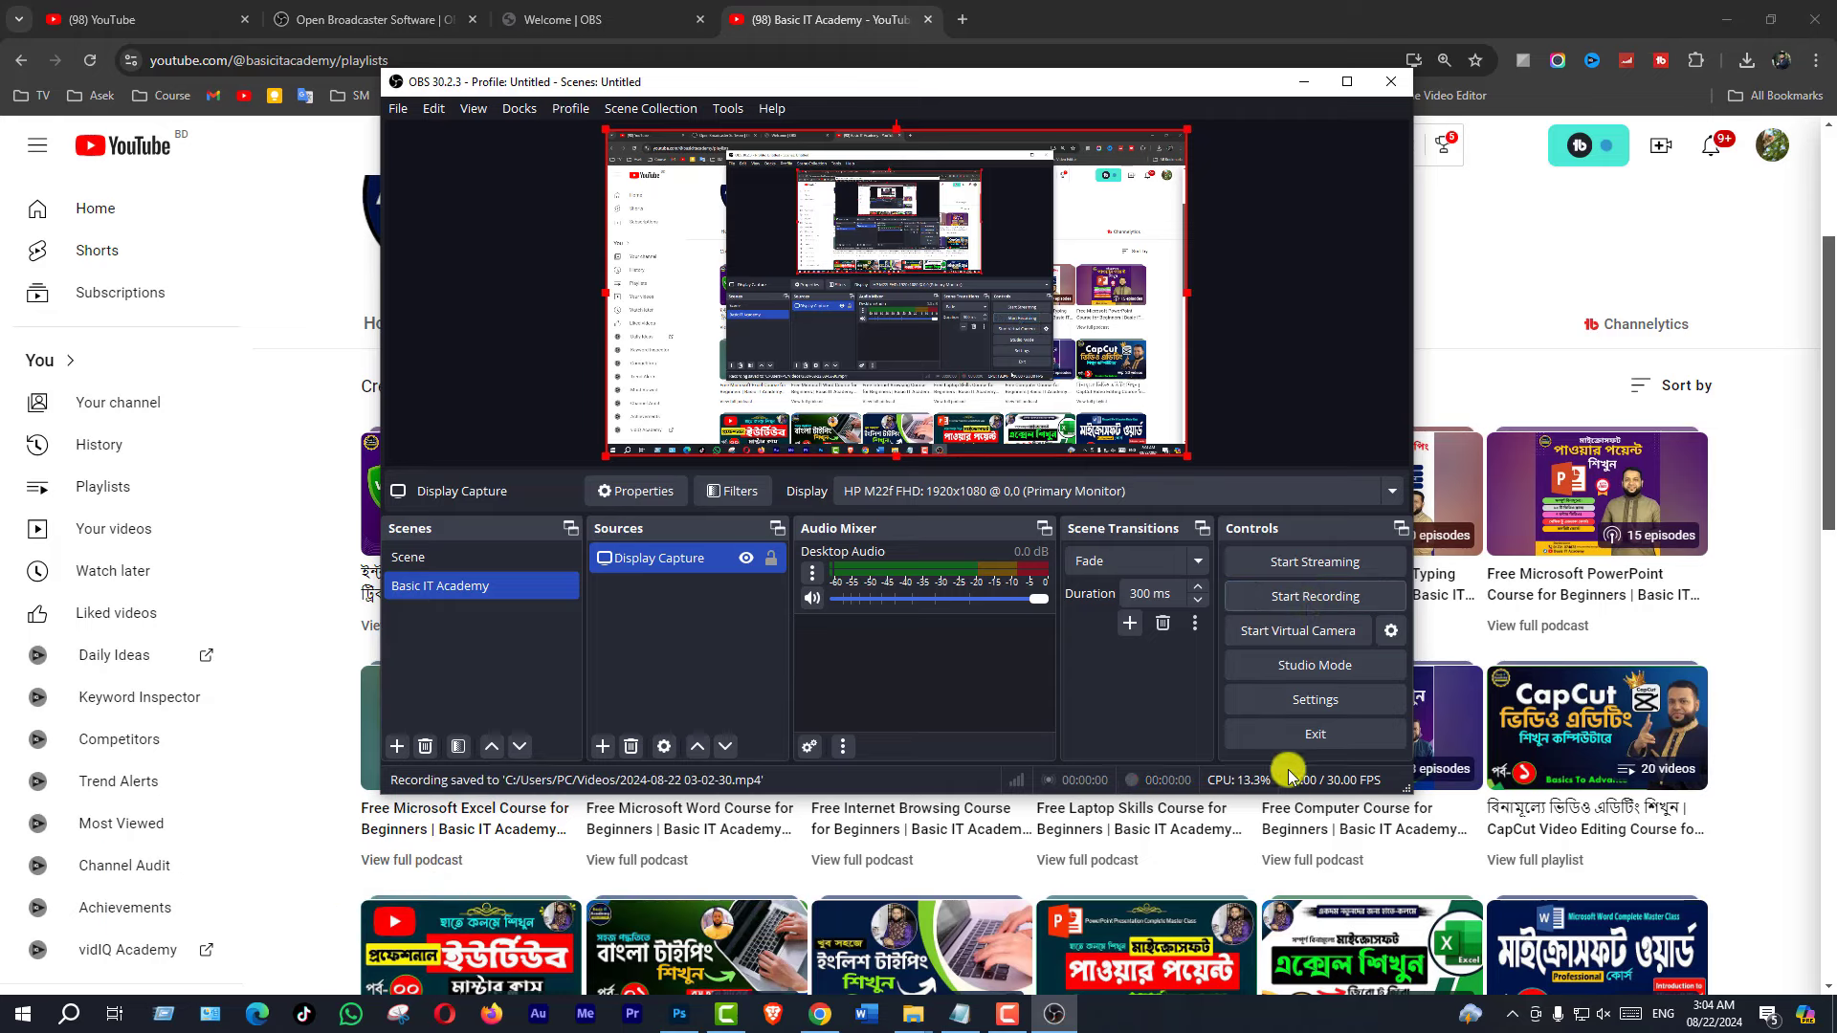
pyautogui.click(1316, 737)
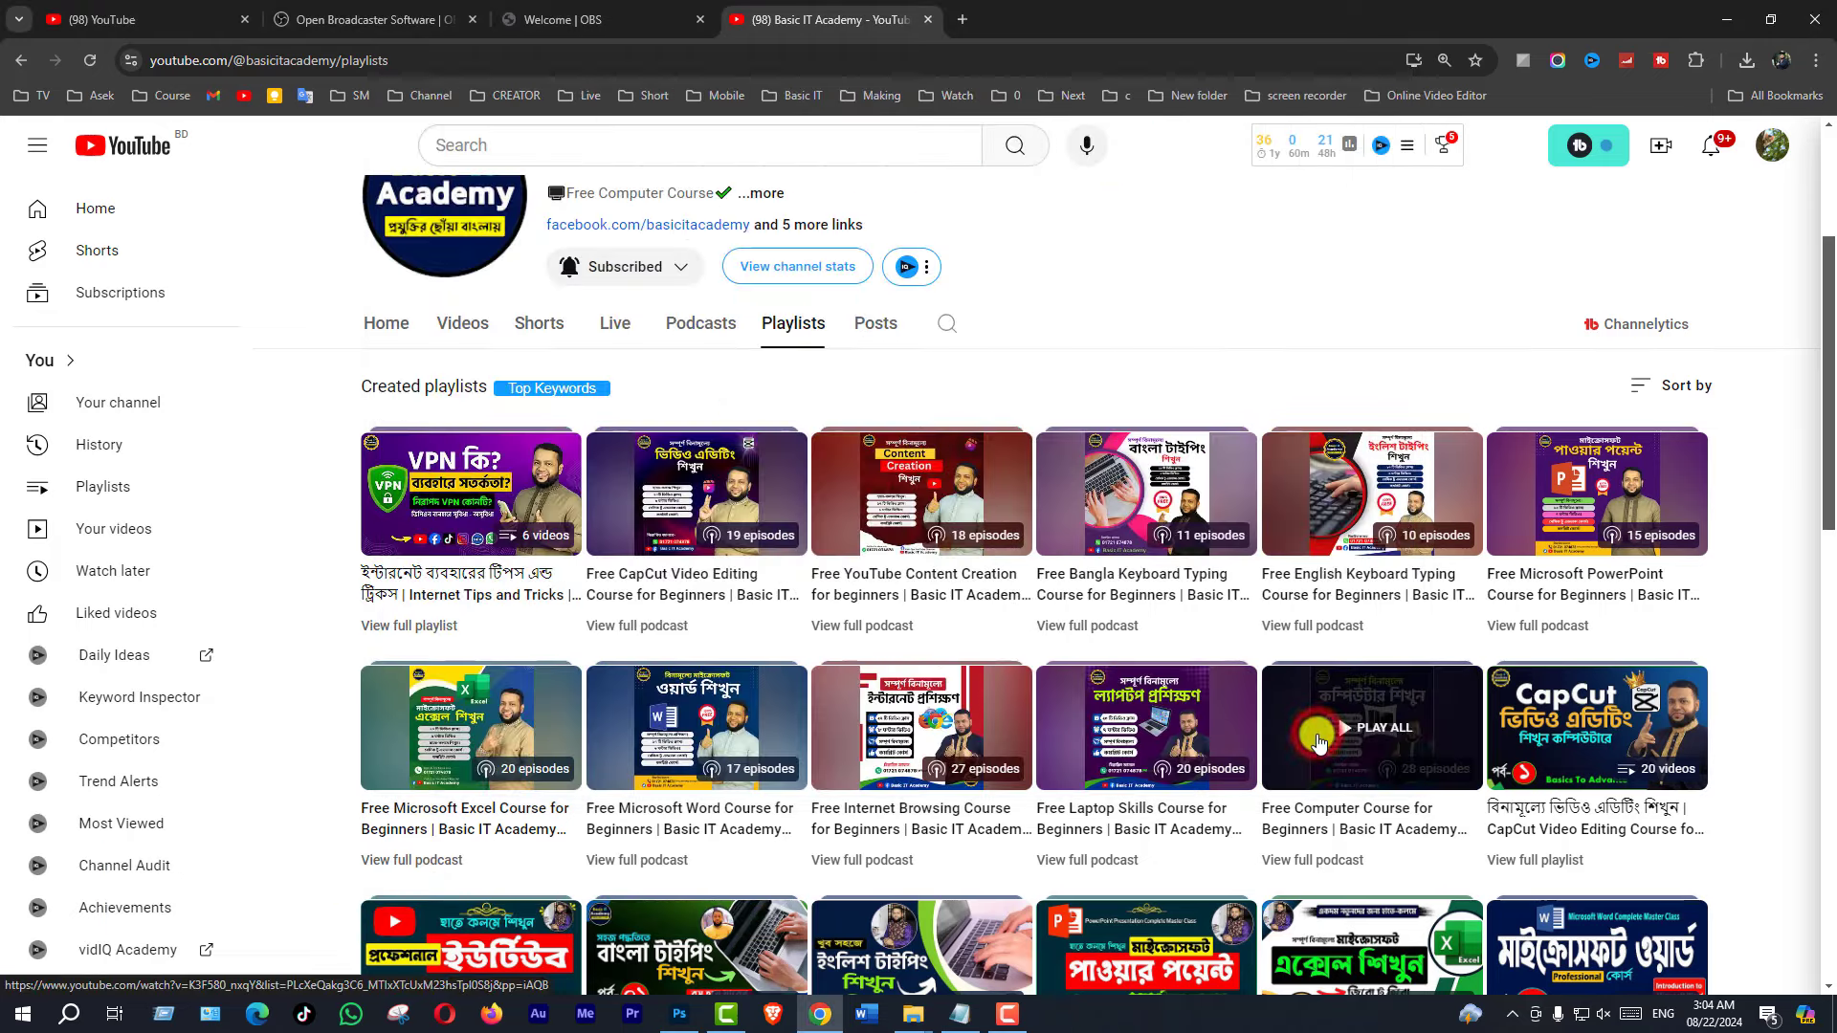
# - Minimize the browser and open the Videos folder of This PC in File Explorer
pyautogui.click(1727, 19)
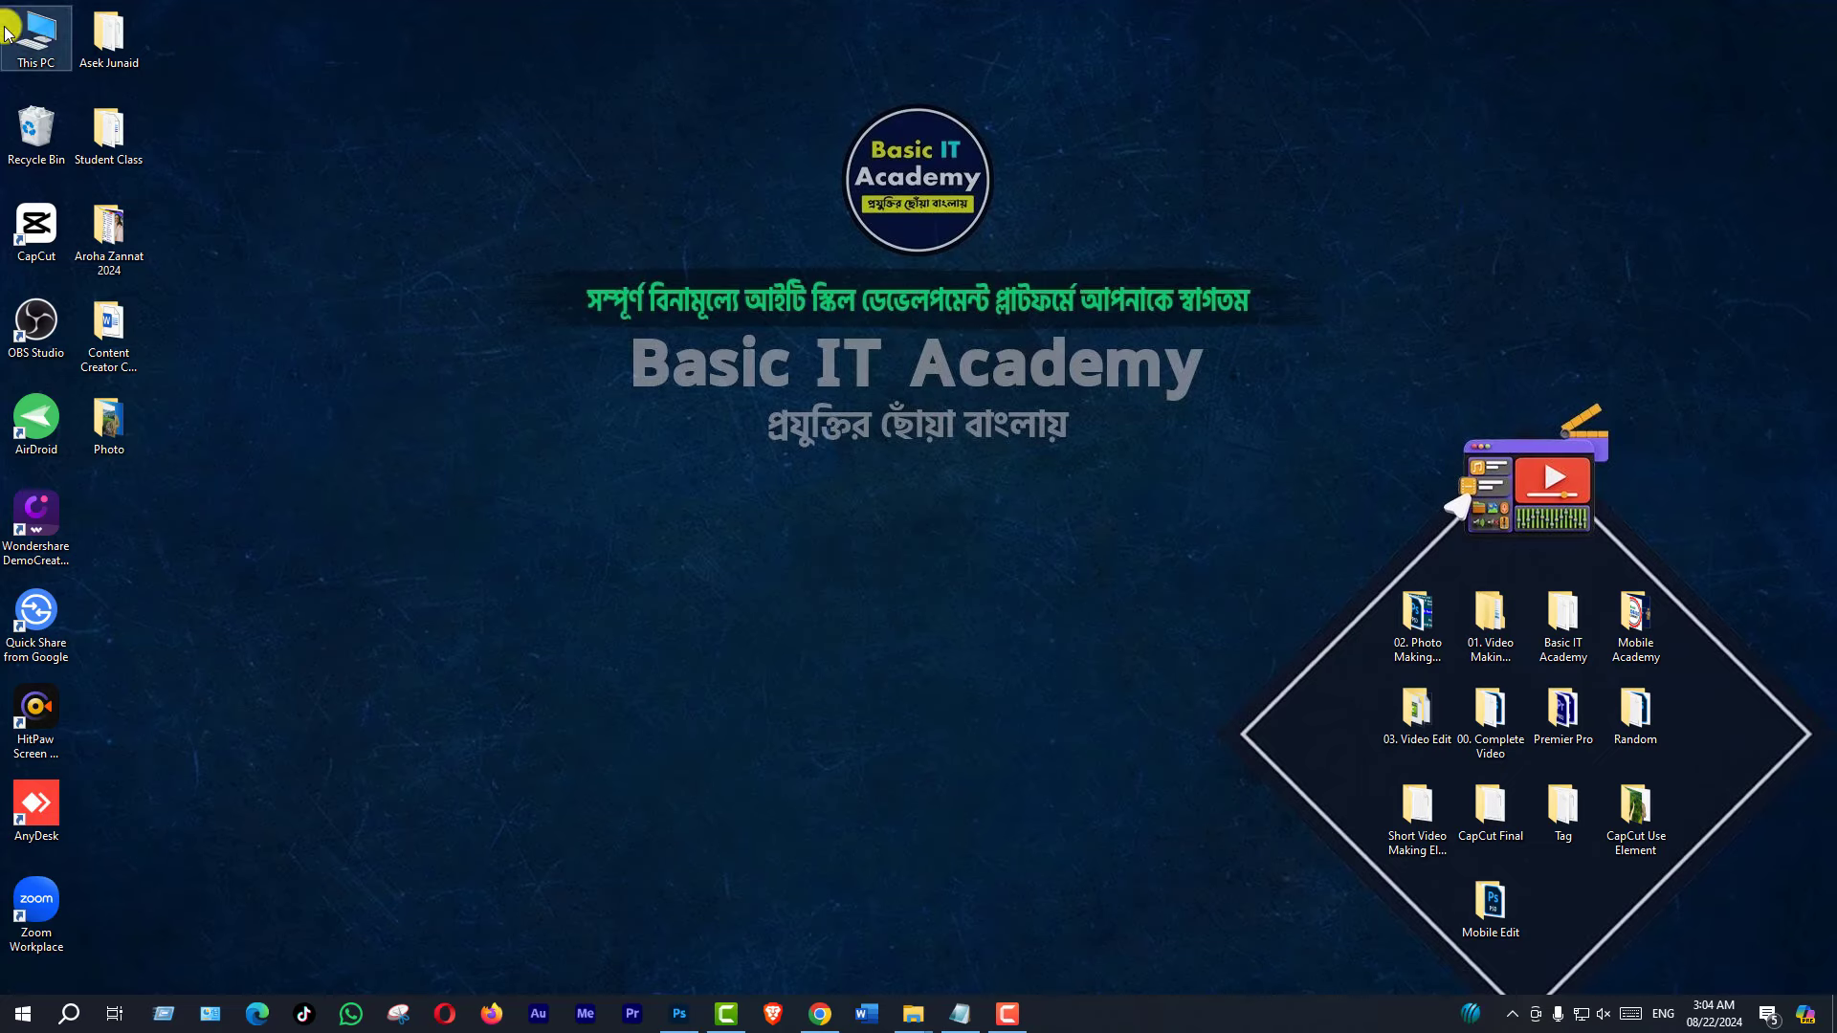
pyautogui.doubleClick(44, 58)
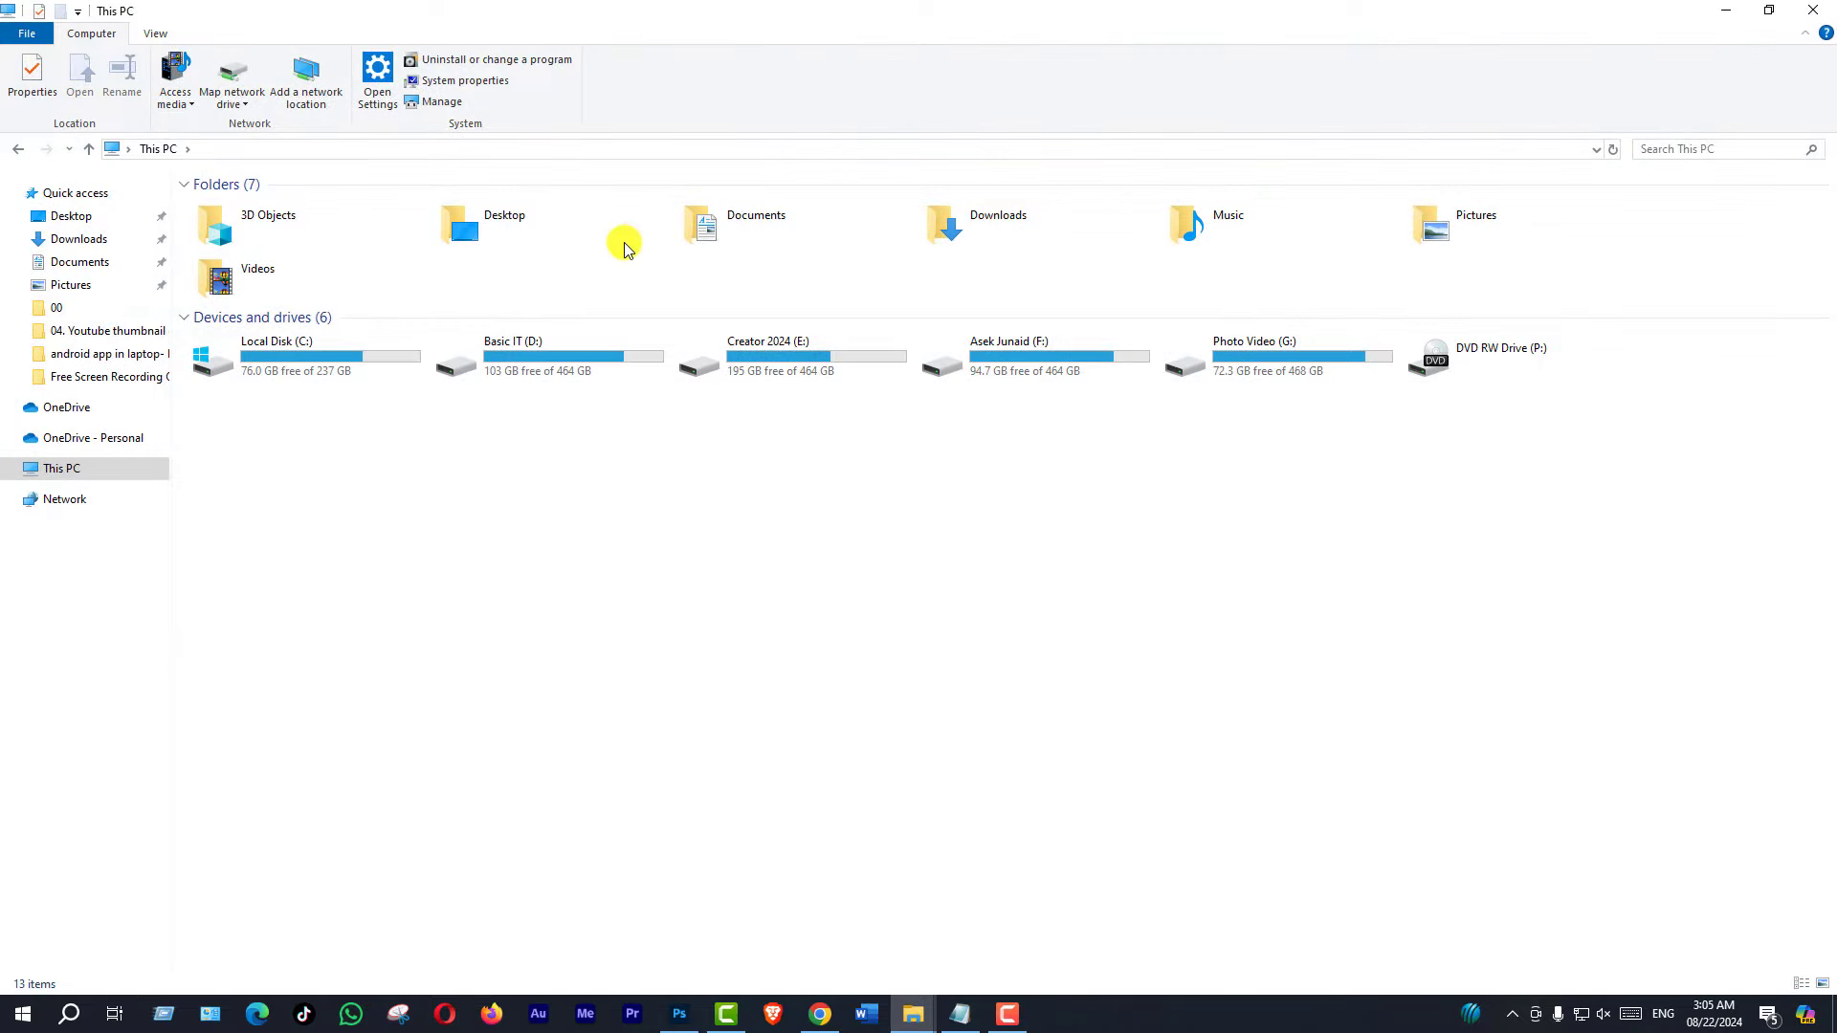
pyautogui.doubleClick(228, 287)
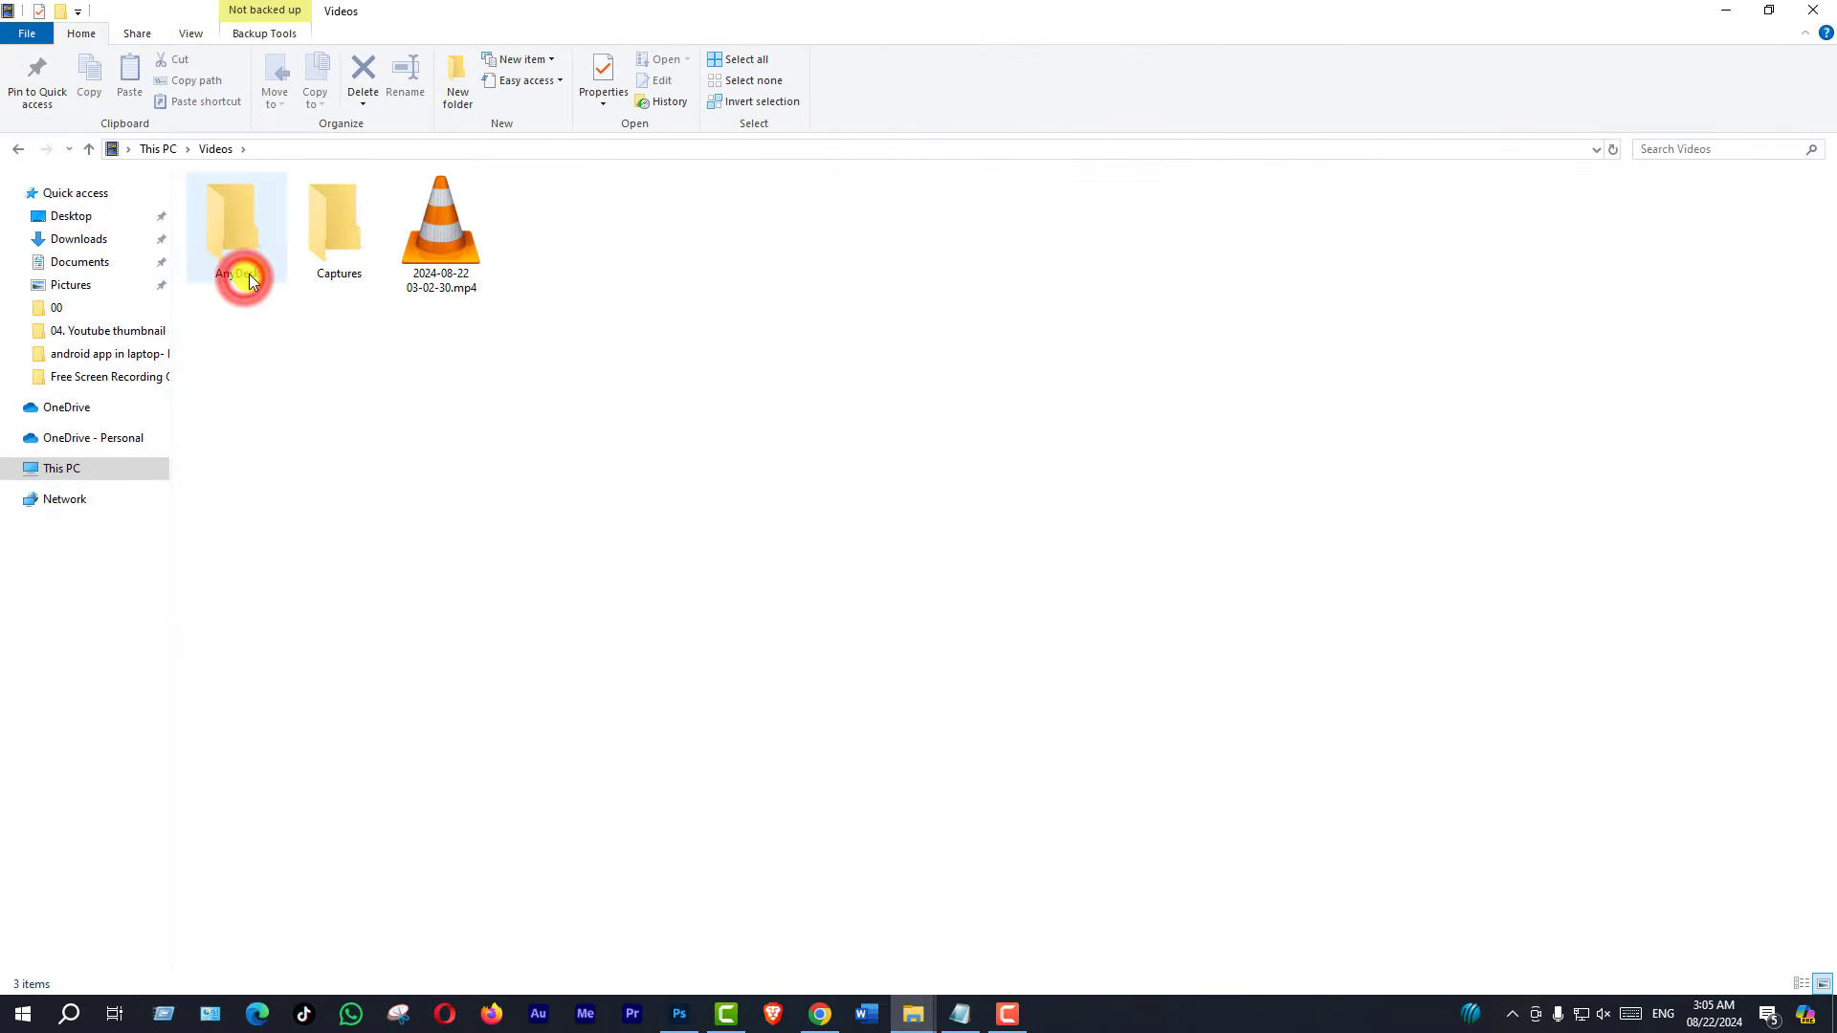
pyautogui.doubleClick(452, 260)
pyautogui.click(83, 947)
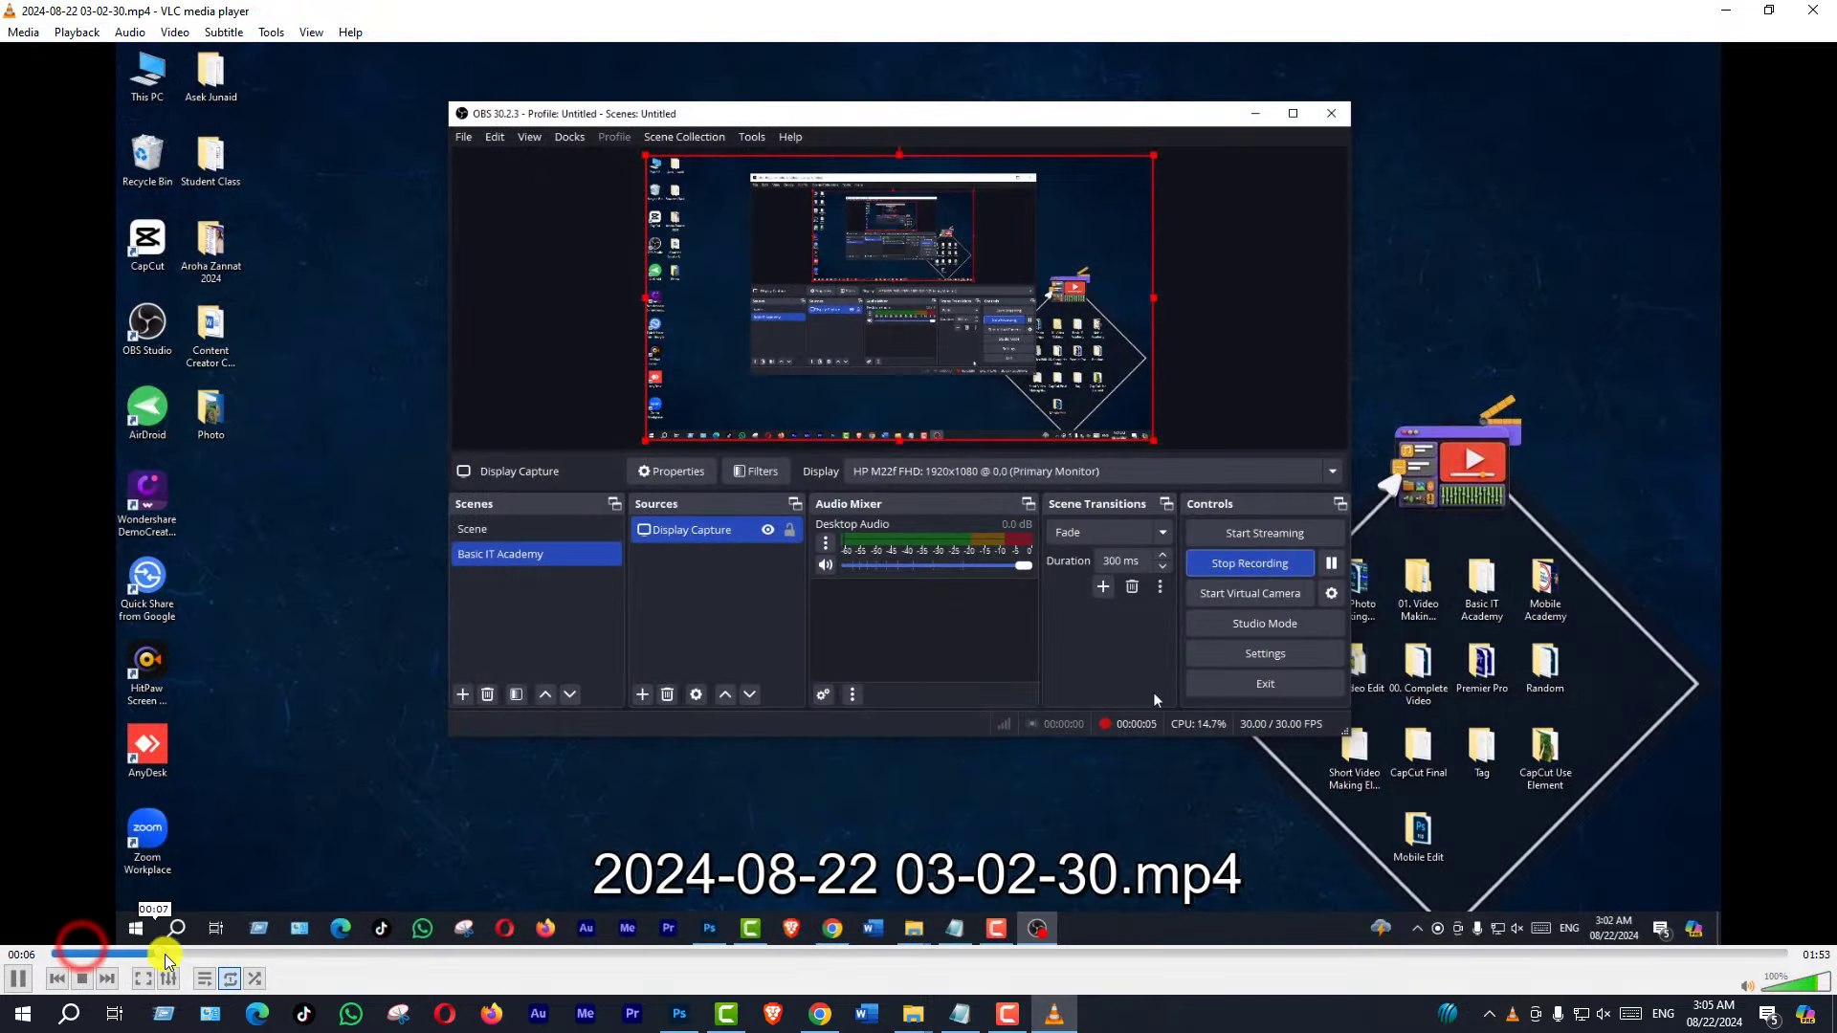
pyautogui.moveTo(314, 960); pyautogui.dragTo(1643, 976)
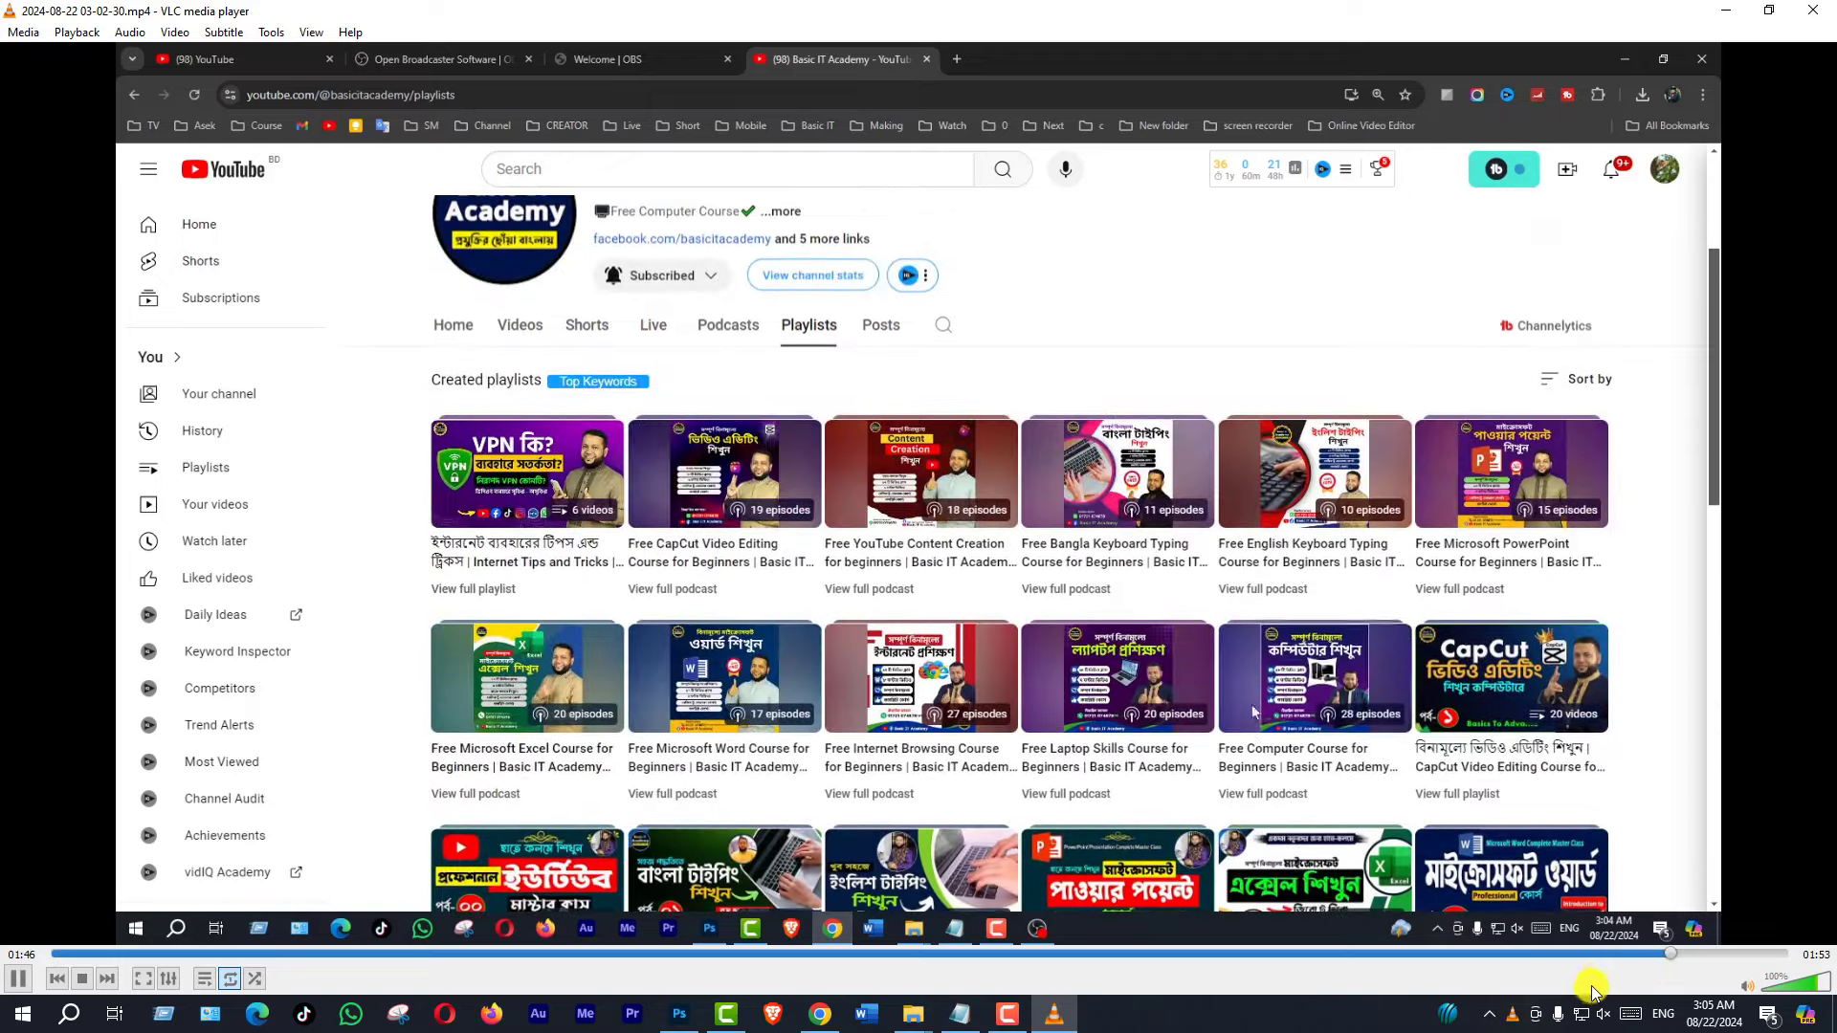